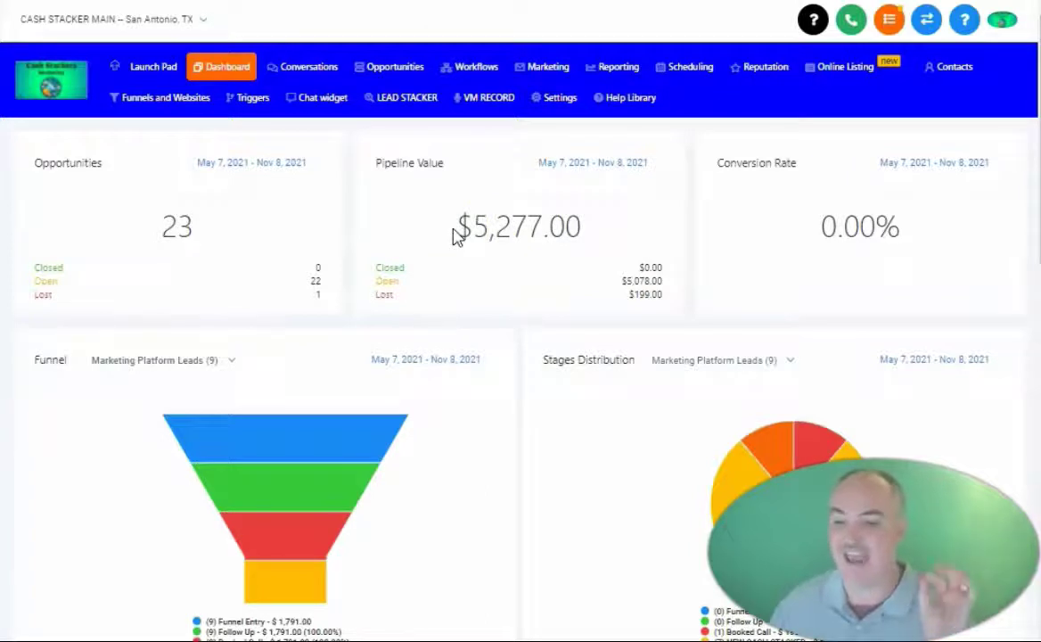
Show the contact tags list in Settings and find the 'hl buyer affiliate' tag
{"action": "left_click", "coordinate": [553, 98]}
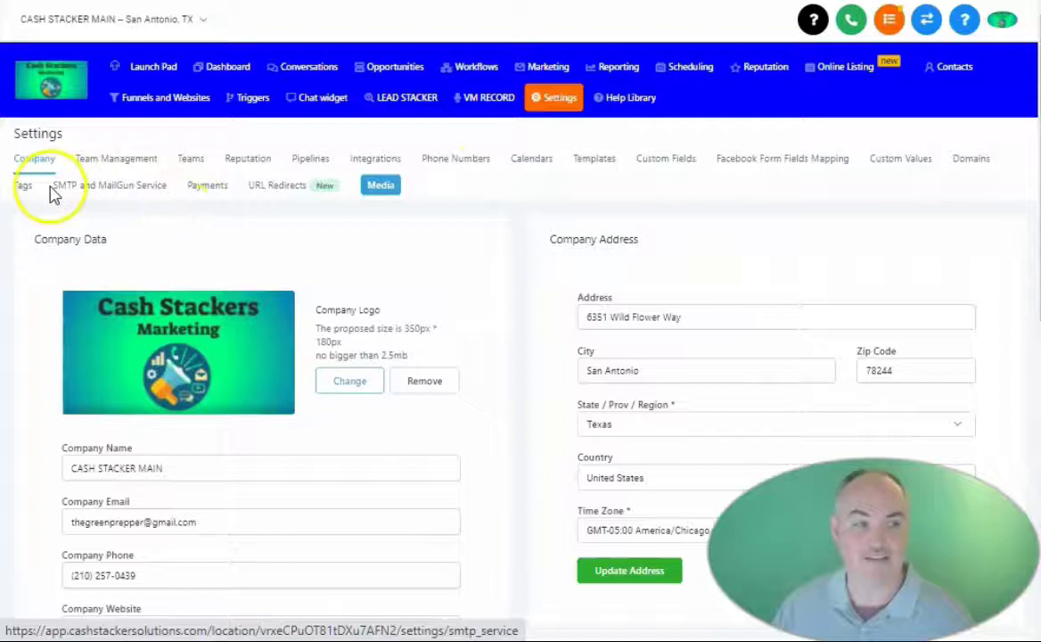
{"action": "left_click", "coordinate": [23, 187]}
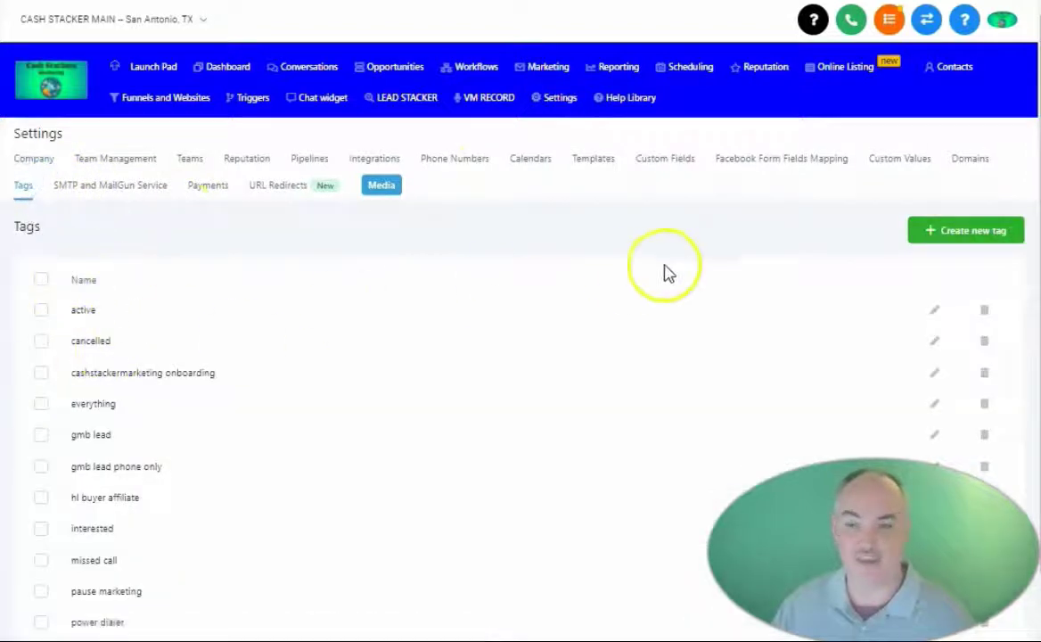
{"action": "left_click_drag", "start_coordinate": [162, 495], "coordinate": [70, 496]}
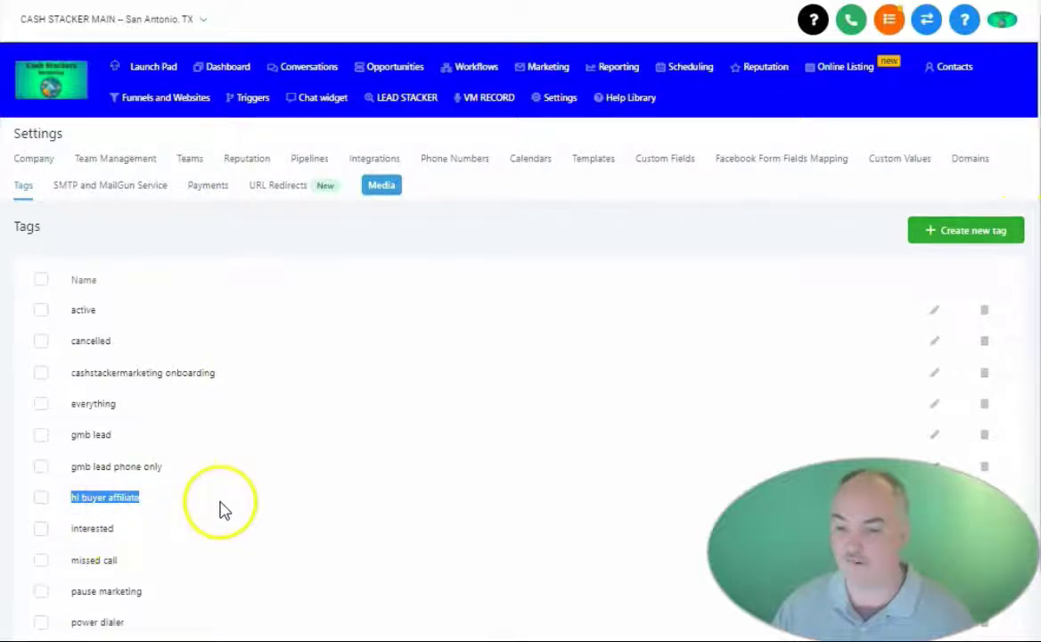
{"action": "left_click", "coordinate": [192, 499]}
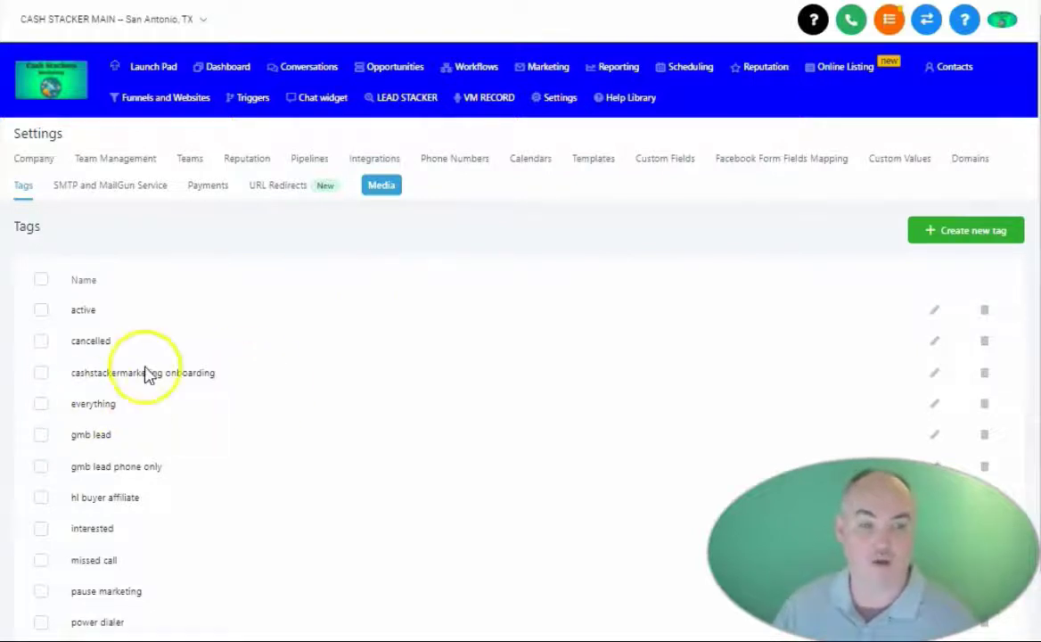
From the Workflows list, create a new blank workflow starting from scratch
{"action": "left_click", "coordinate": [493, 78]}
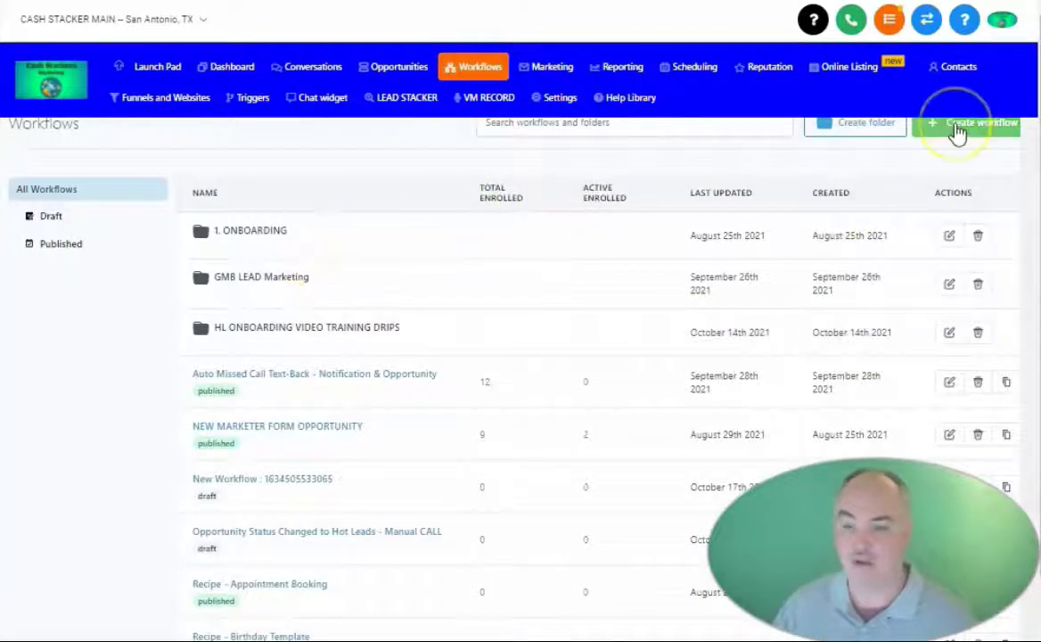
{"action": "left_click", "coordinate": [957, 132]}
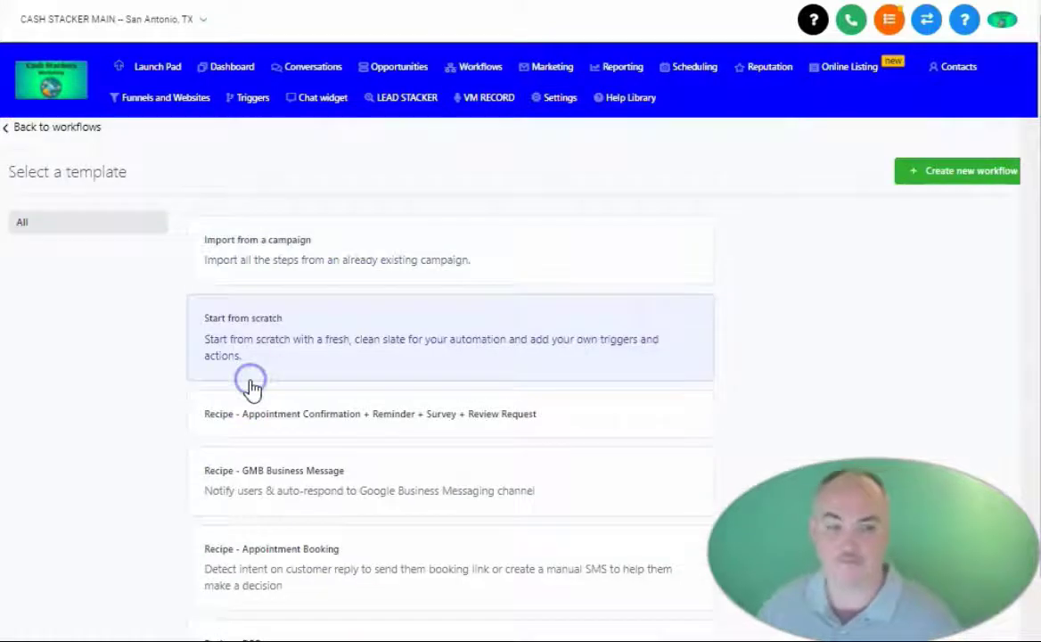
{"action": "left_click", "coordinate": [974, 172]}
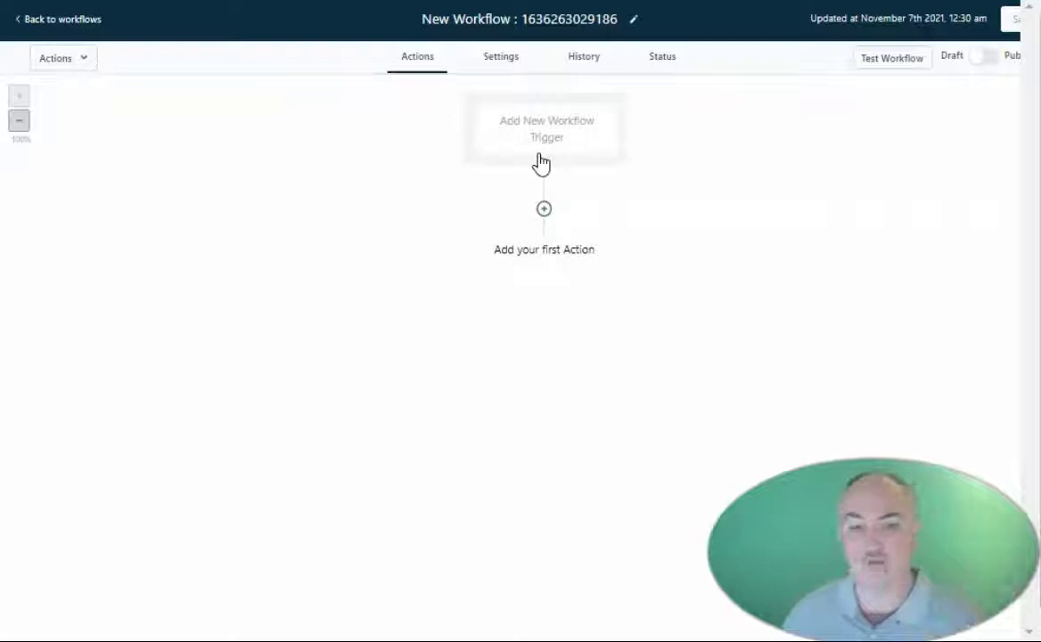
Add a workflow trigger named 'TAG New Trigger' using the Contact Tag event
{"action": "left_click", "coordinate": [529, 133]}
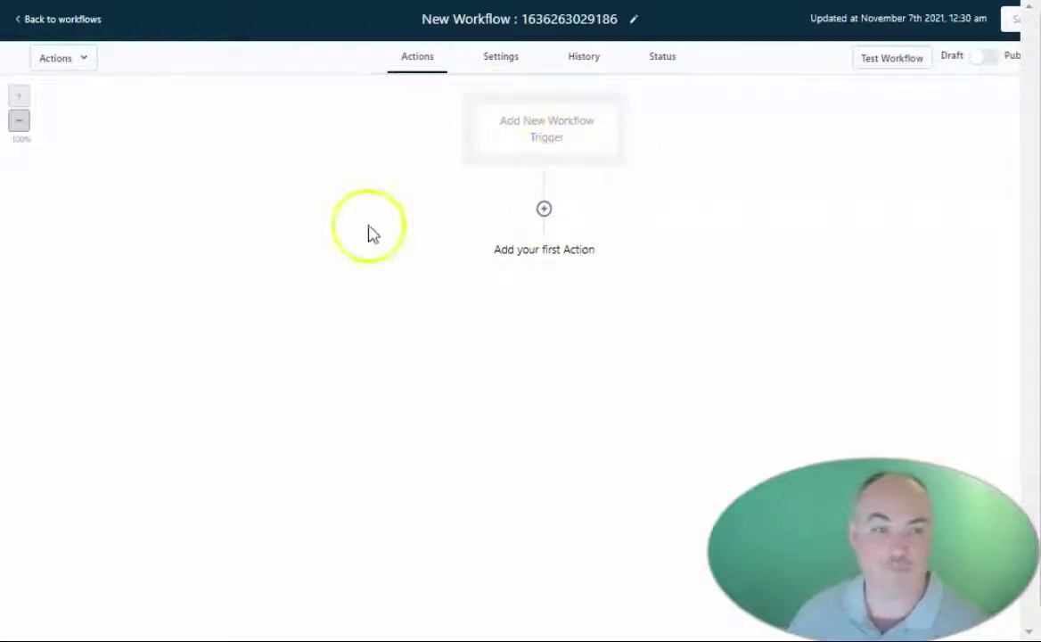
{"action": "left_click", "coordinate": [517, 132]}
{"action": "left_click", "coordinate": [614, 122]}
{"action": "type", "text": "TAG New Trigger"}
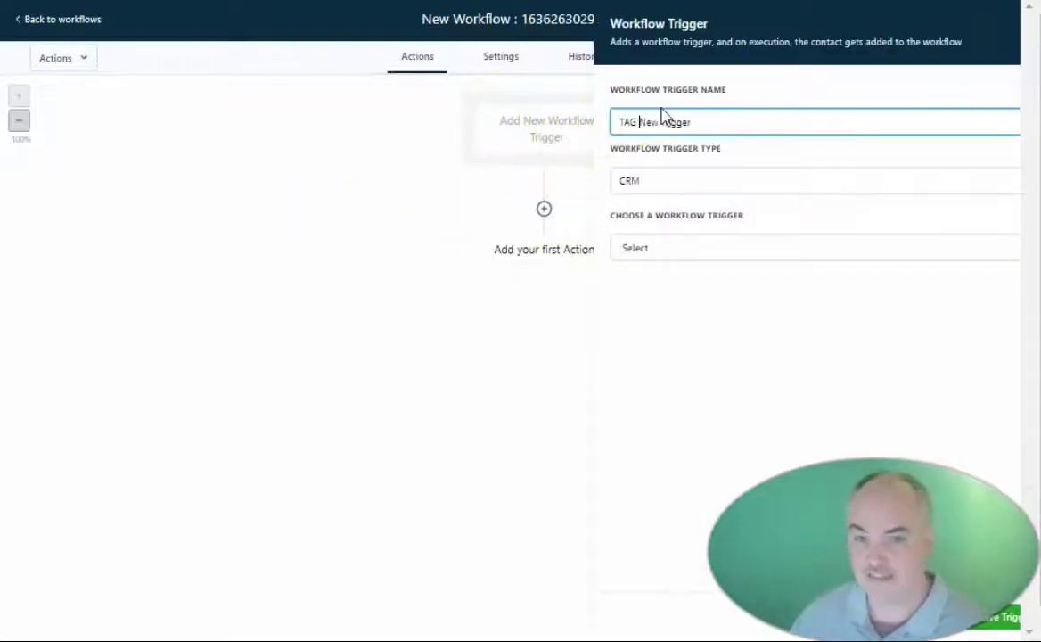
{"action": "left_click", "coordinate": [658, 248]}
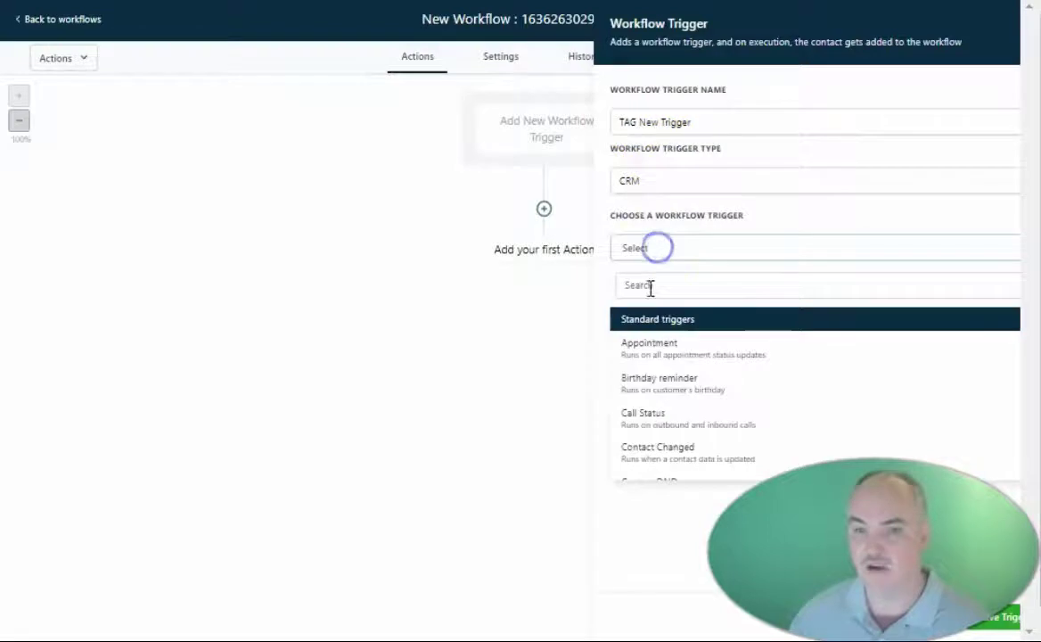
{"action": "scroll", "coordinate": [717, 257], "scroll_direction": "down", "scroll_amount": 1}
{"action": "scroll", "coordinate": [719, 356], "scroll_direction": "down", "scroll_amount": 3}
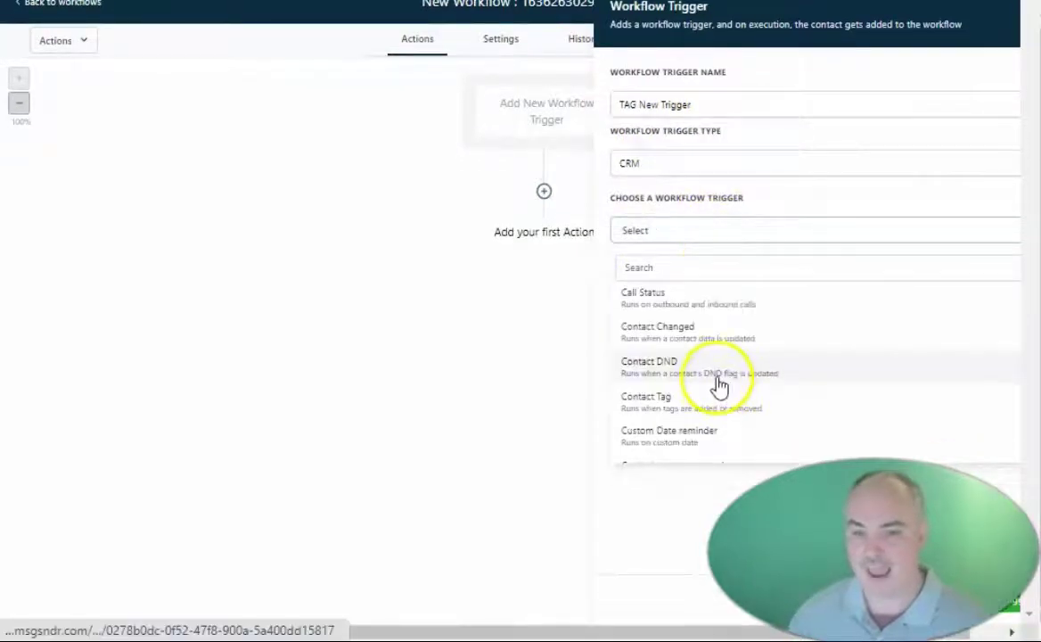
{"action": "left_click", "coordinate": [638, 401]}
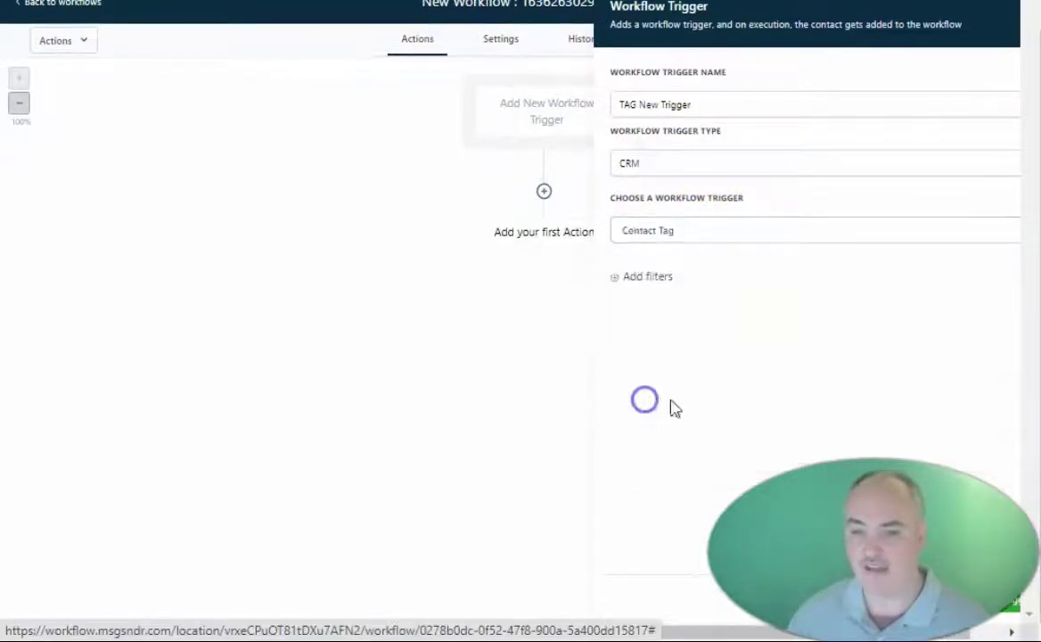
Filter the trigger on Tag Added = hl buyer affiliate and save it
{"action": "left_click", "coordinate": [638, 285]}
{"action": "left_click", "coordinate": [630, 290]}
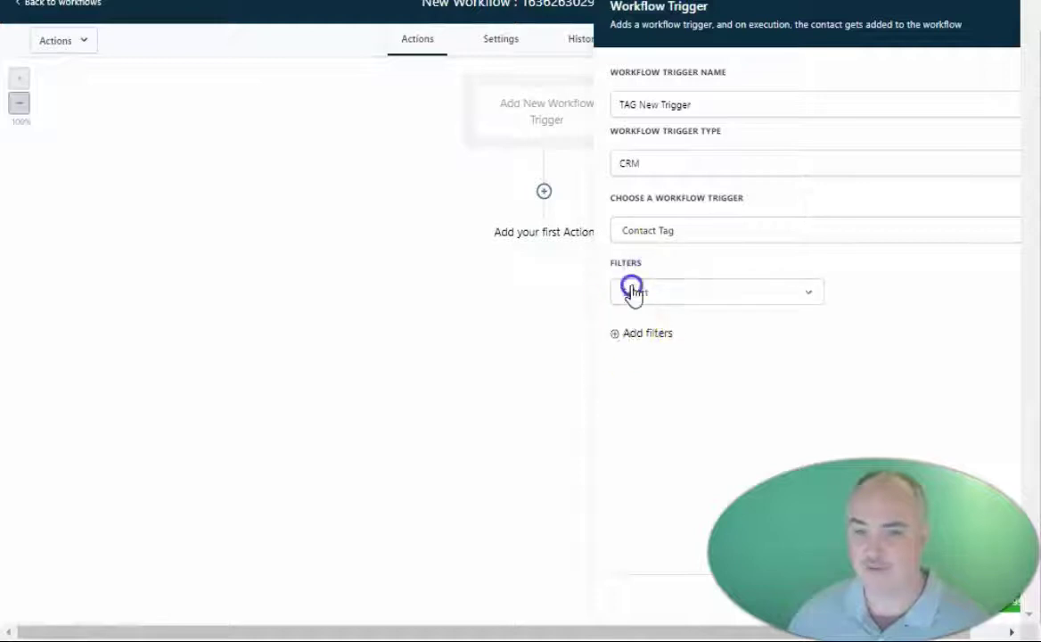
{"action": "left_click", "coordinate": [643, 390]}
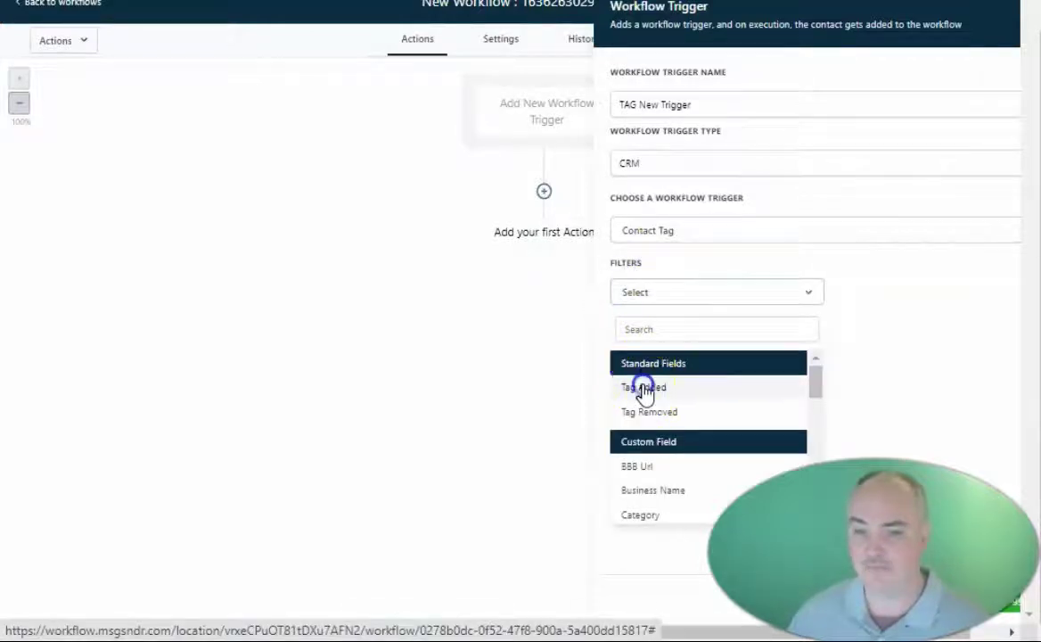
{"action": "left_click", "coordinate": [865, 303]}
{"action": "scroll", "coordinate": [901, 366], "scroll_direction": "down", "scroll_amount": 3}
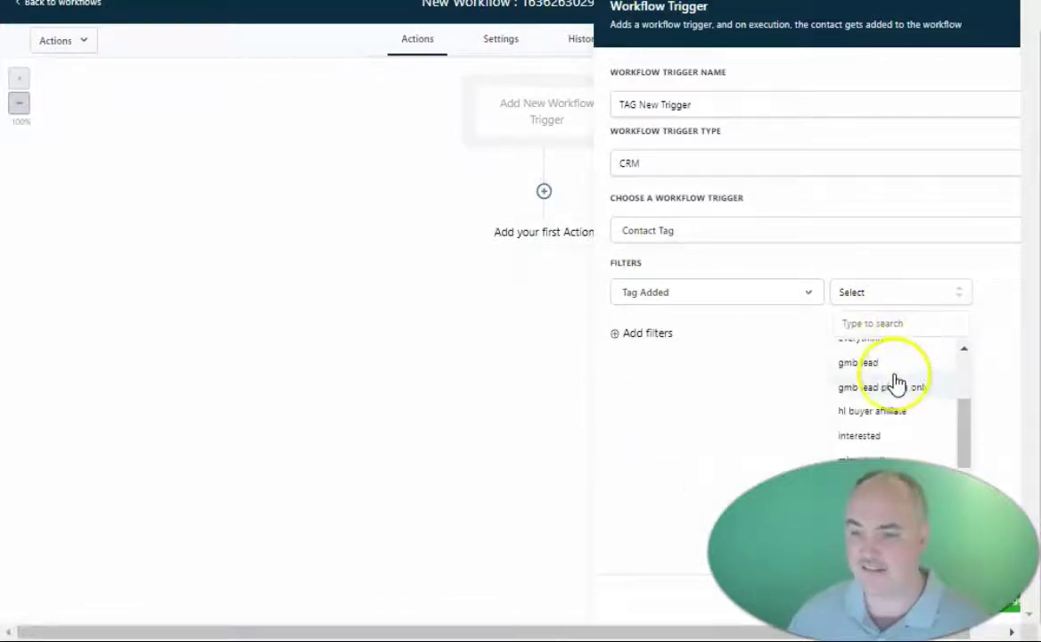
{"action": "left_click", "coordinate": [852, 413]}
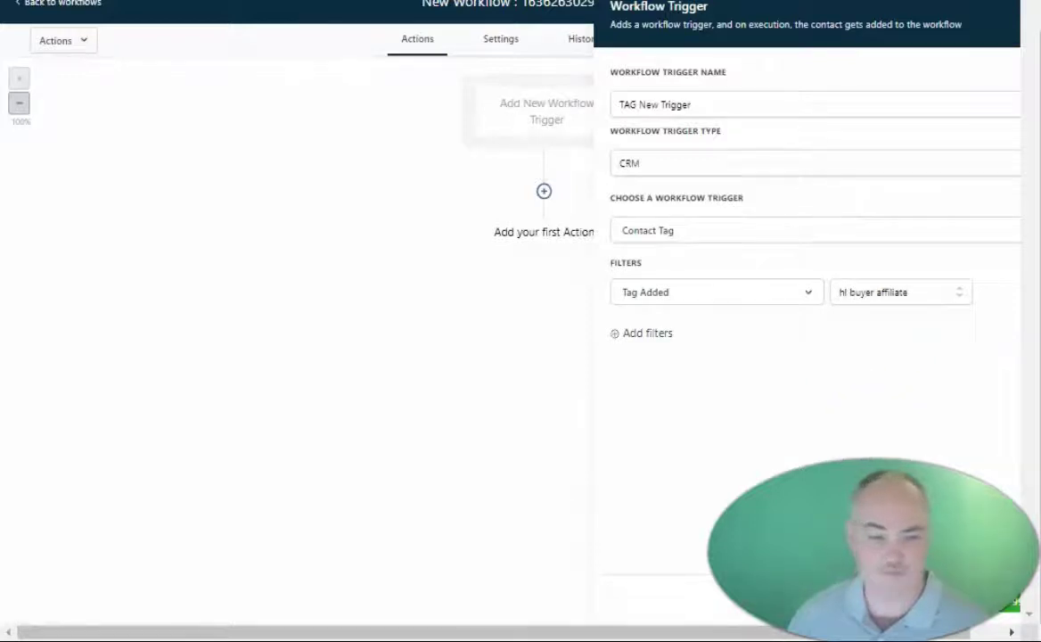
{"action": "left_click", "coordinate": [981, 602]}
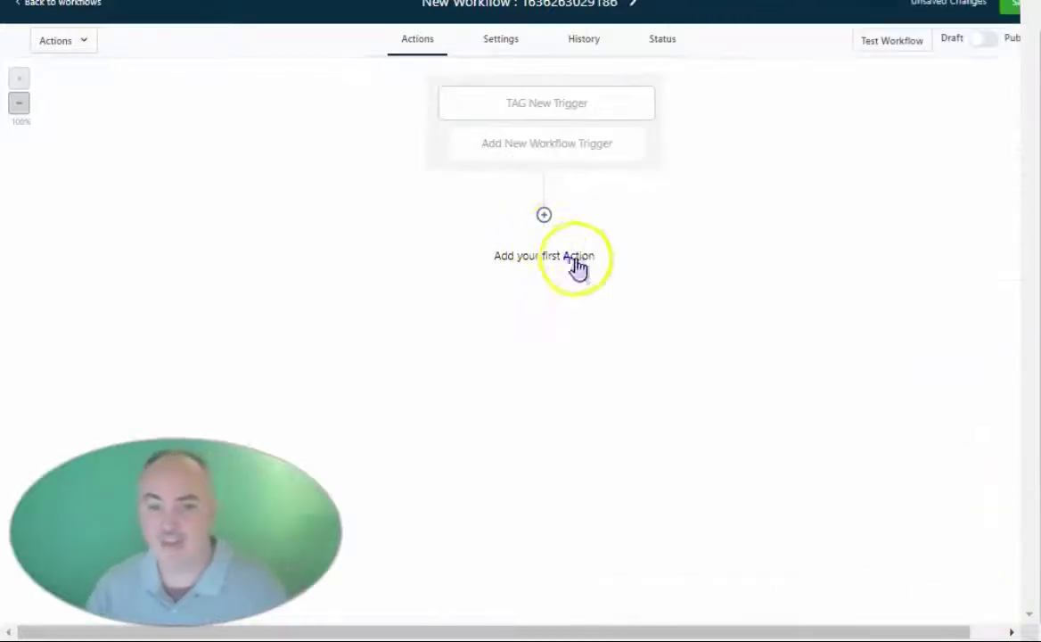
Add a Send Email action after the trigger with subject 'PRODUCT NAME BONUS DELIVERY'
{"action": "left_click", "coordinate": [543, 217]}
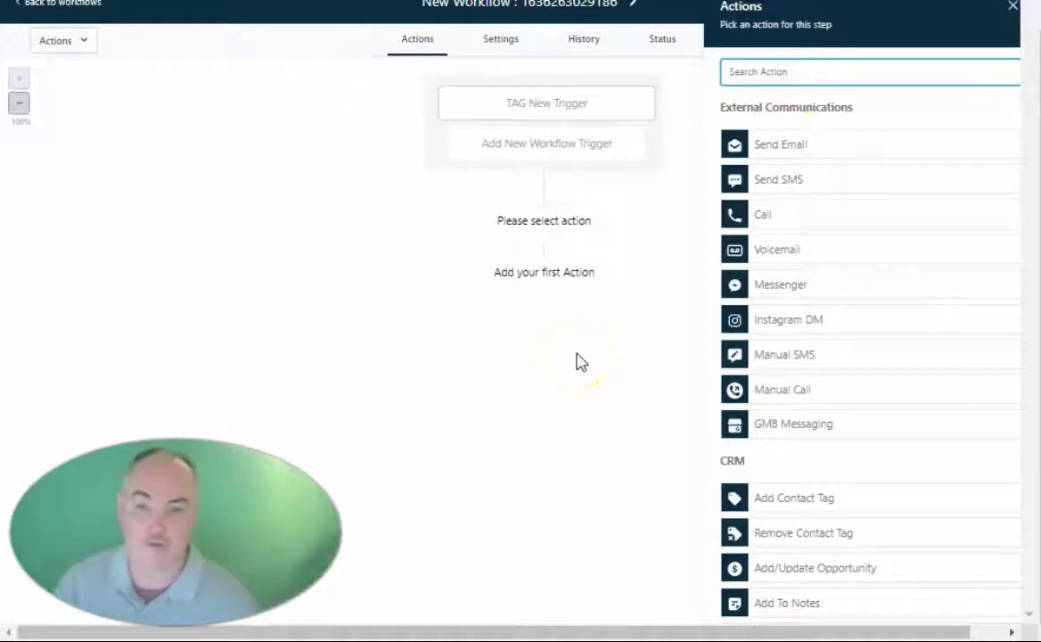
{"action": "left_click", "coordinate": [759, 145]}
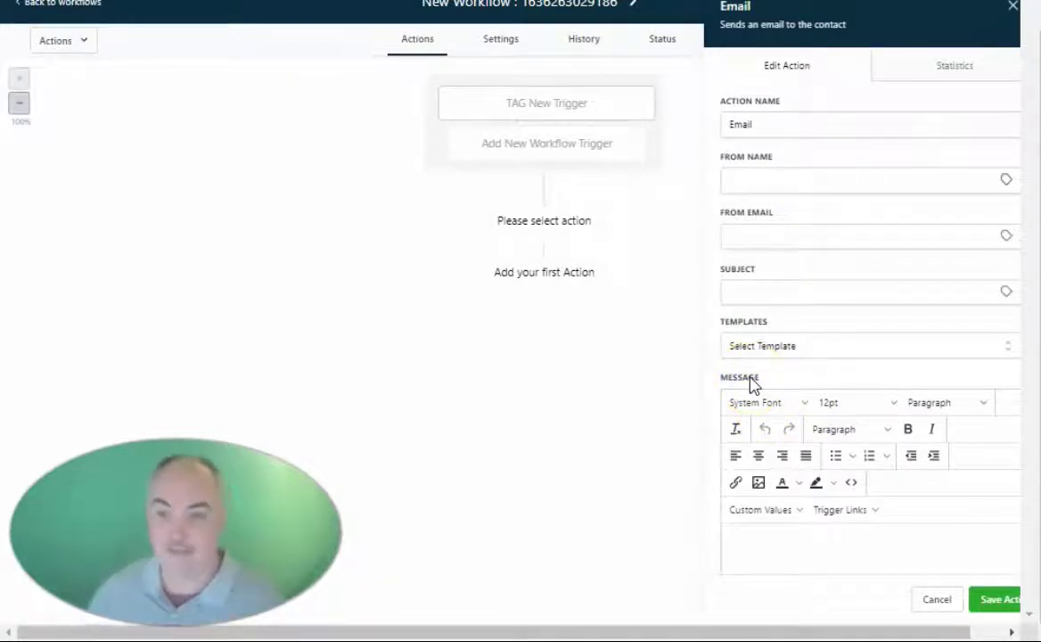
{"action": "left_click", "coordinate": [732, 179]}
{"action": "left_click", "coordinate": [763, 294]}
{"action": "type", "text": "PRODUCT NAME BONUS"}
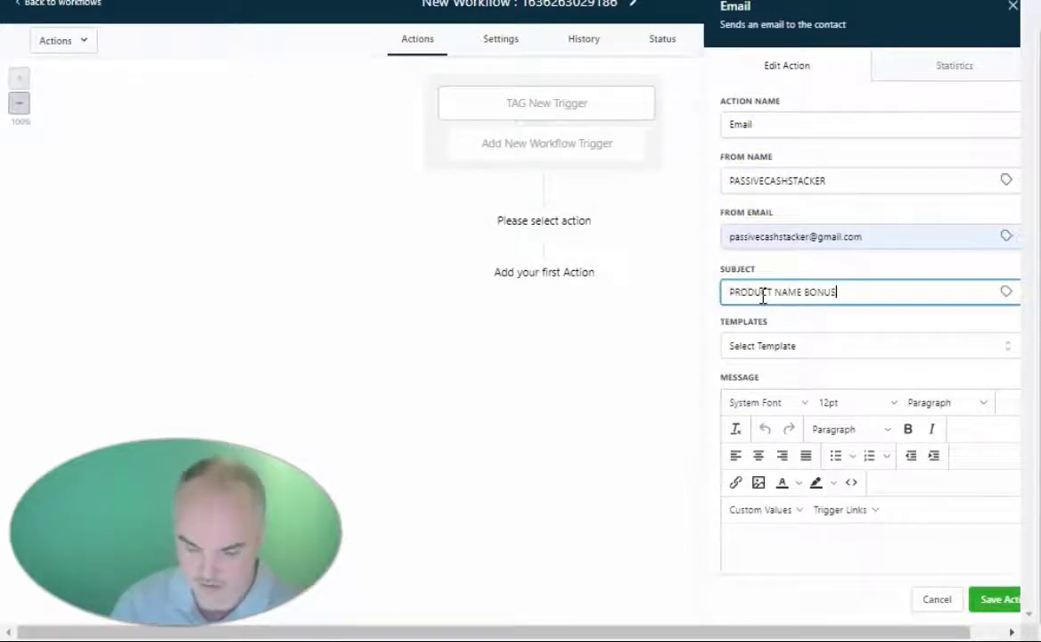
{"action": "type", "text": " DELIVERY"}
Write the email message 'this is you bonus' and save the email action
{"action": "scroll", "coordinate": [831, 275], "scroll_direction": "down", "scroll_amount": 1}
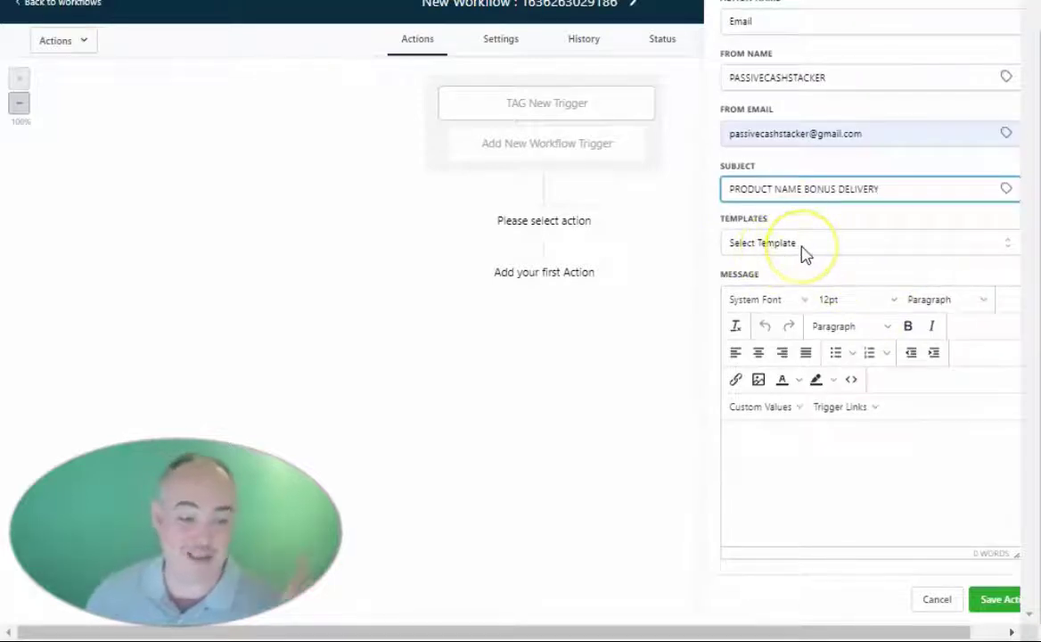
{"action": "scroll", "coordinate": [818, 433], "scroll_direction": "down", "scroll_amount": 1}
{"action": "left_click", "coordinate": [785, 337]}
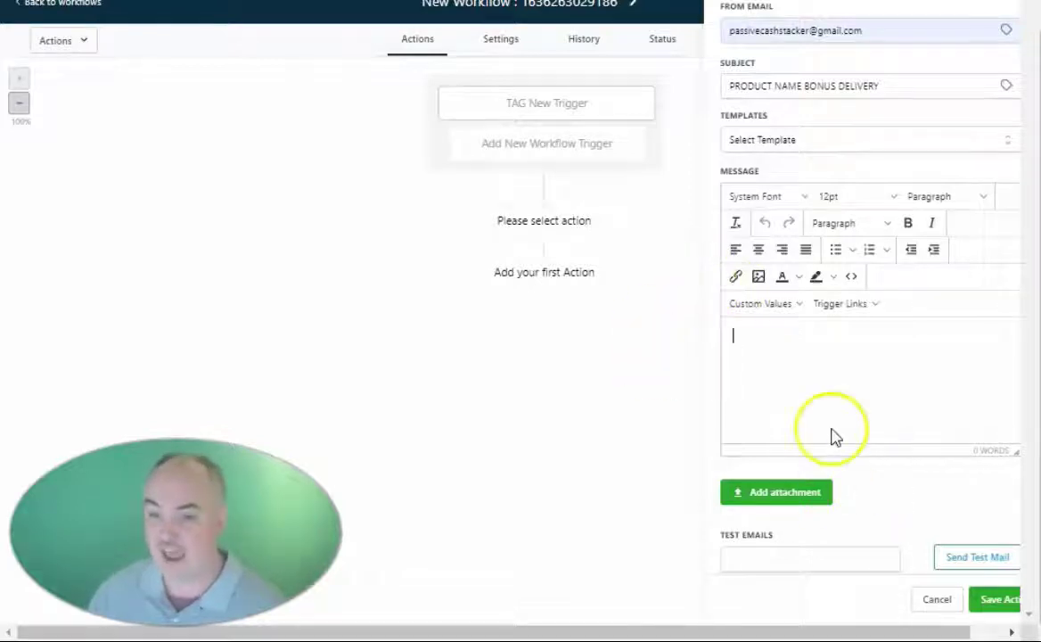
{"action": "type", "text": "this is you bonus"}
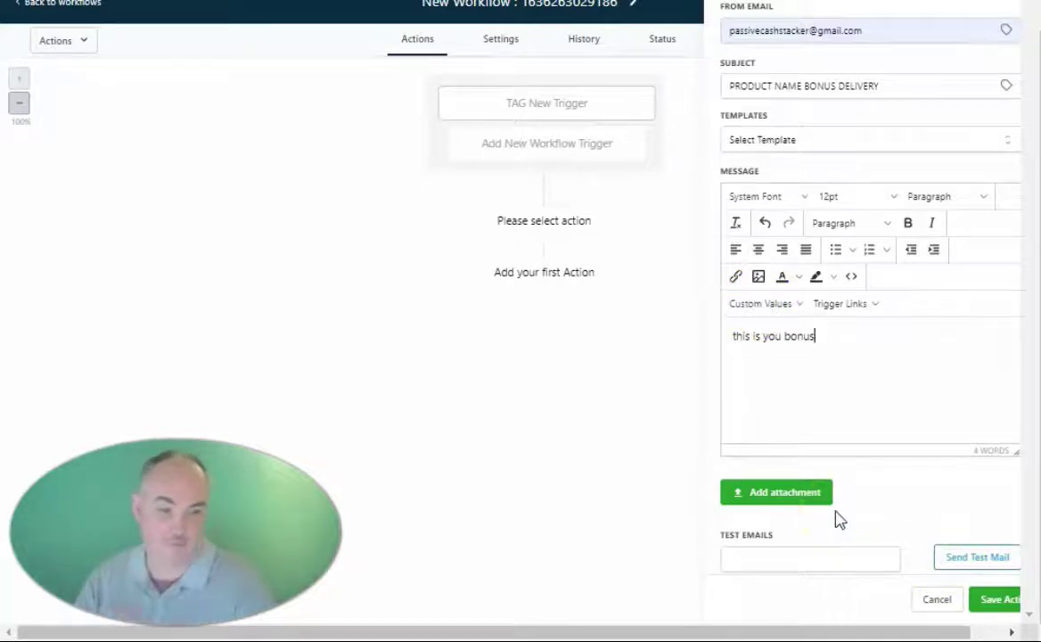
{"action": "left_click", "coordinate": [995, 599]}
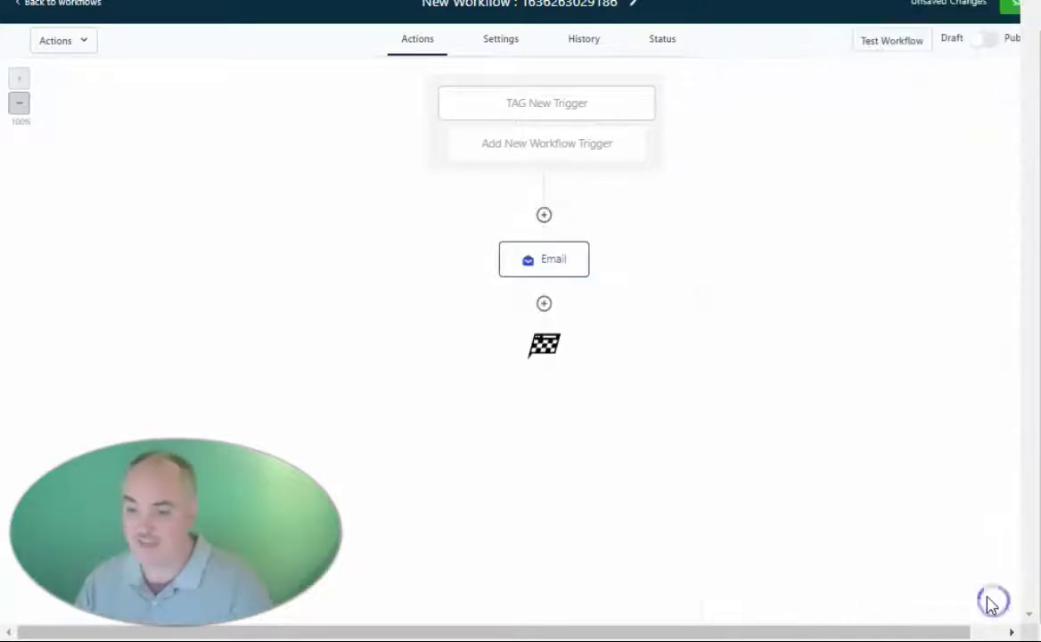
Add a Wait step named '14 day Wait' set to 14 days after the email
{"action": "left_click", "coordinate": [544, 304]}
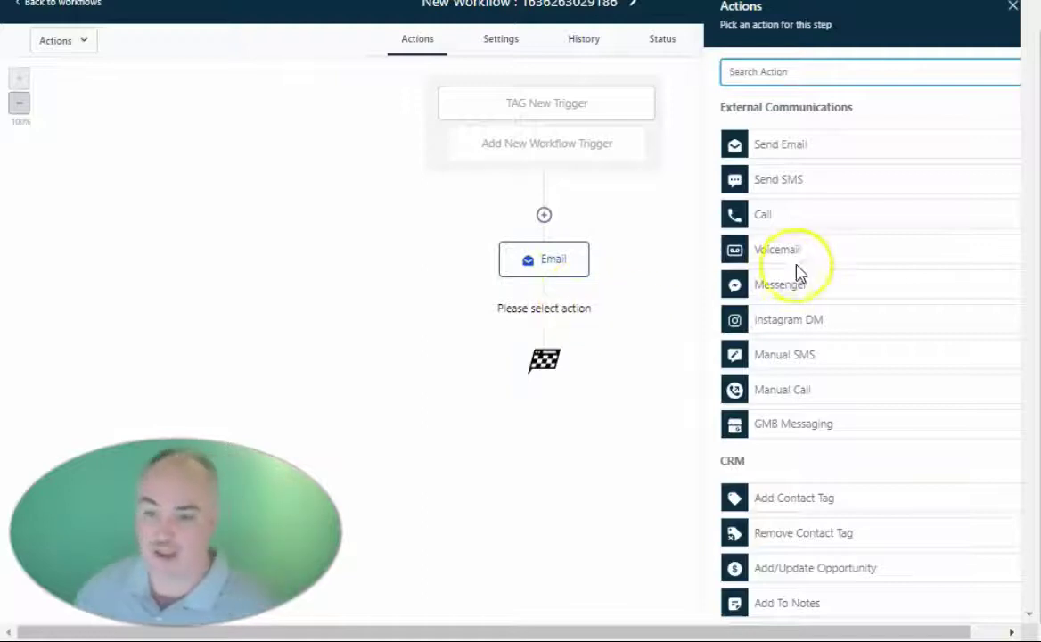
{"action": "scroll", "coordinate": [827, 237], "scroll_direction": "down", "scroll_amount": 10}
{"action": "left_click", "coordinate": [749, 541]}
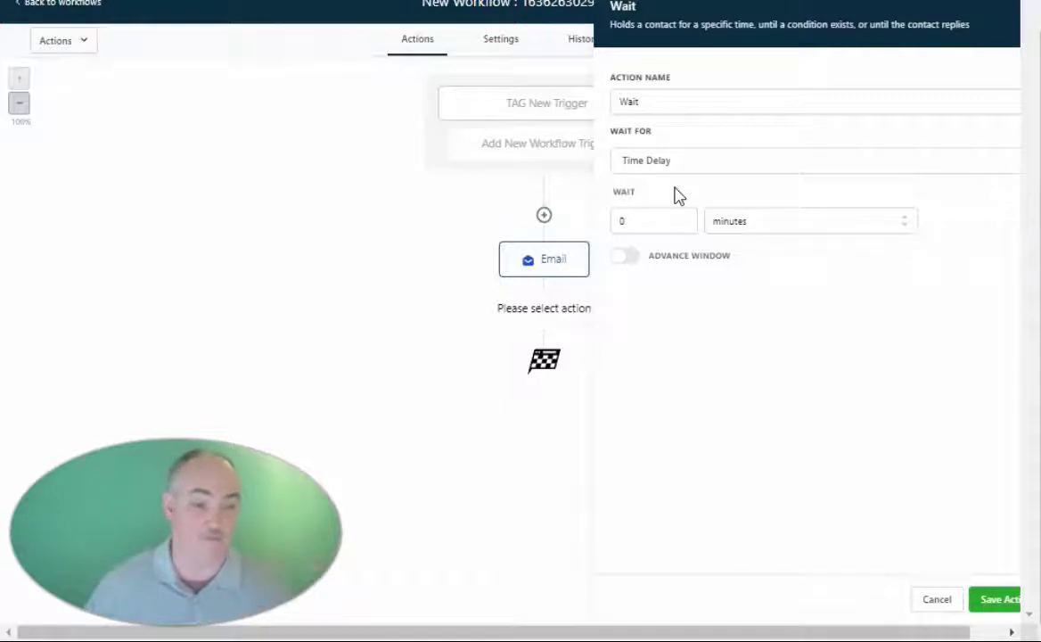
{"action": "left_click", "coordinate": [621, 99]}
{"action": "type", "text": "14 day"}
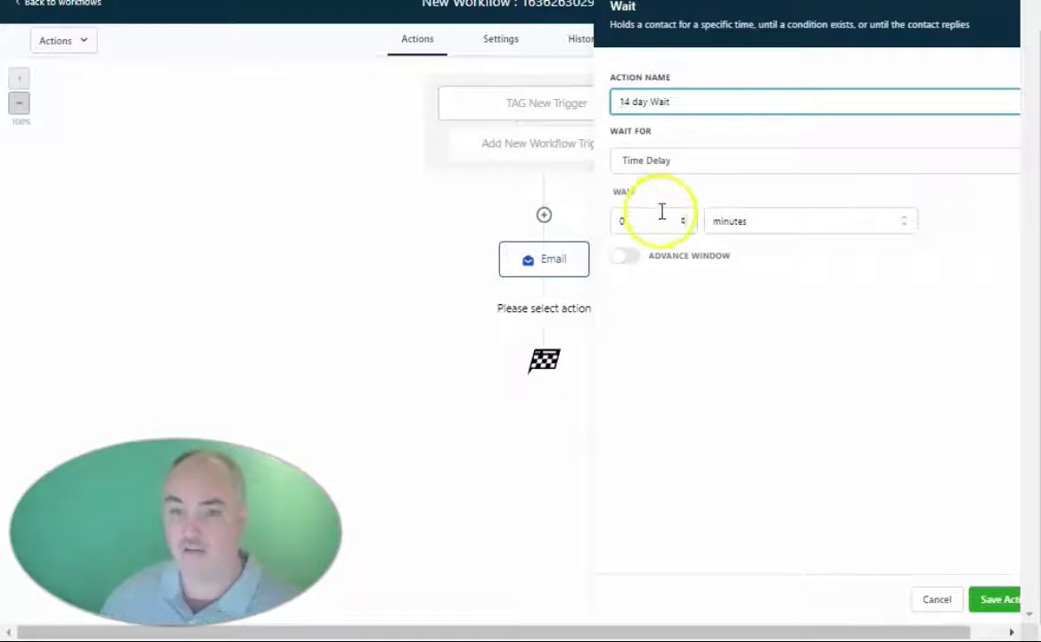
{"action": "left_click", "coordinate": [655, 222]}
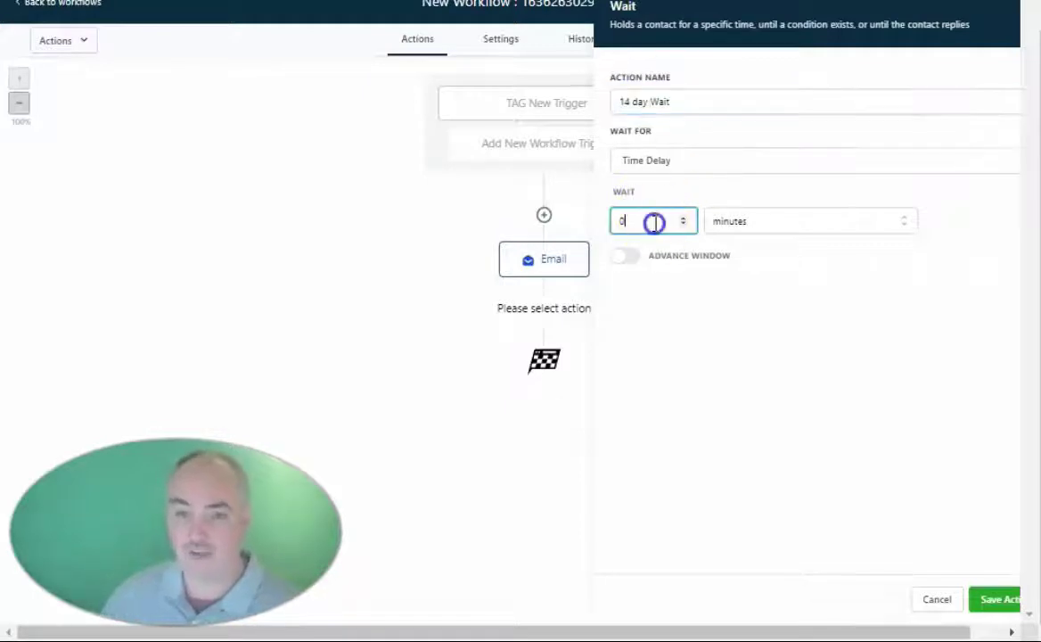
{"action": "key", "text": "BackSpace"}
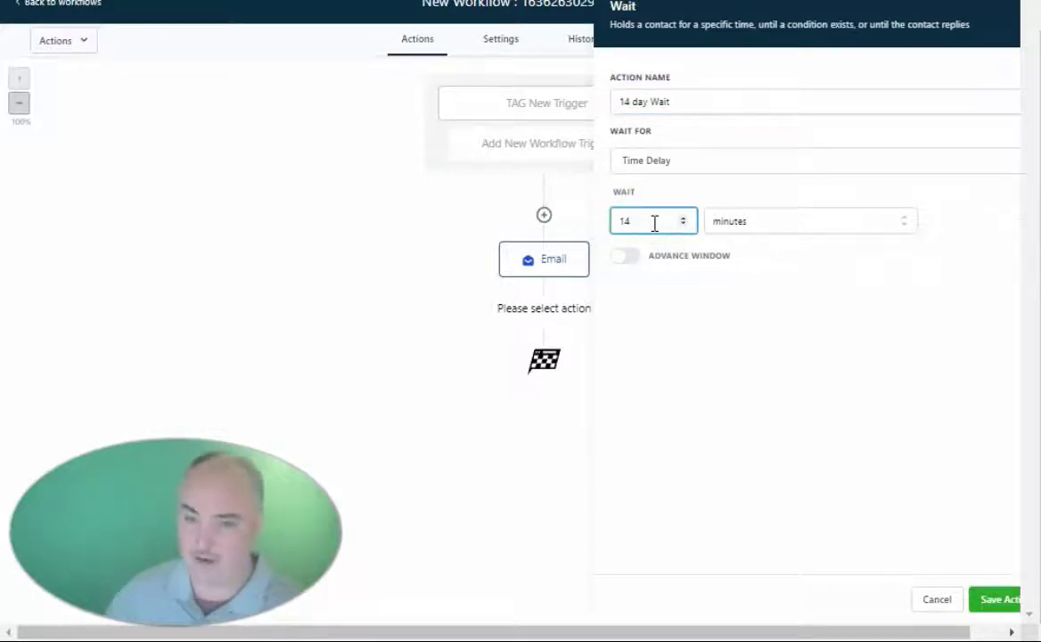
{"action": "left_click", "coordinate": [724, 205]}
{"action": "left_click", "coordinate": [994, 600]}
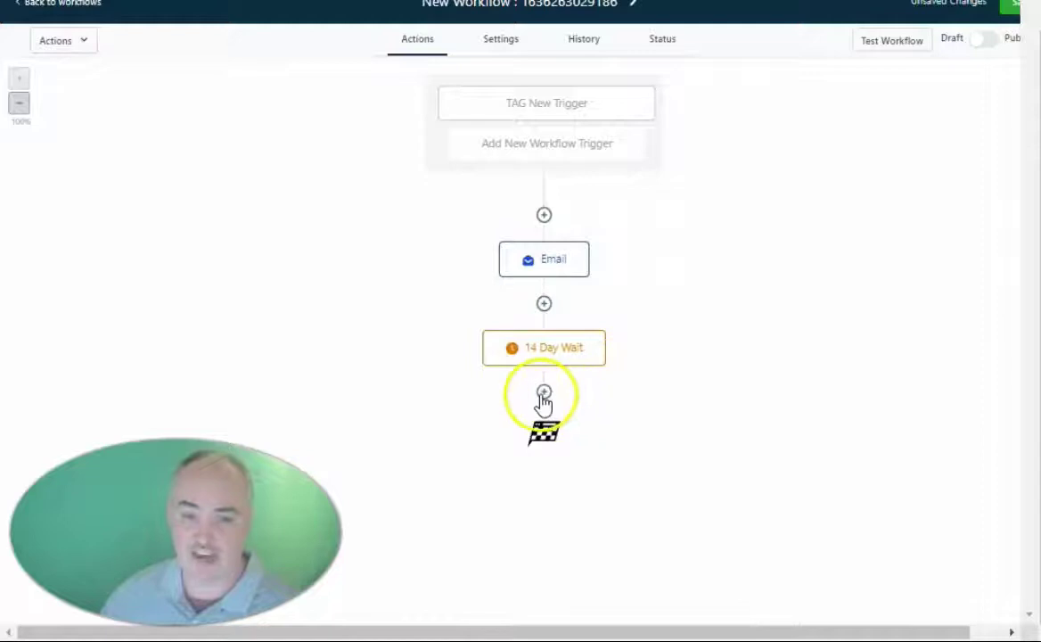
Insert a Send Email action below the 14 Day Wait step
{"action": "left_click", "coordinate": [544, 393]}
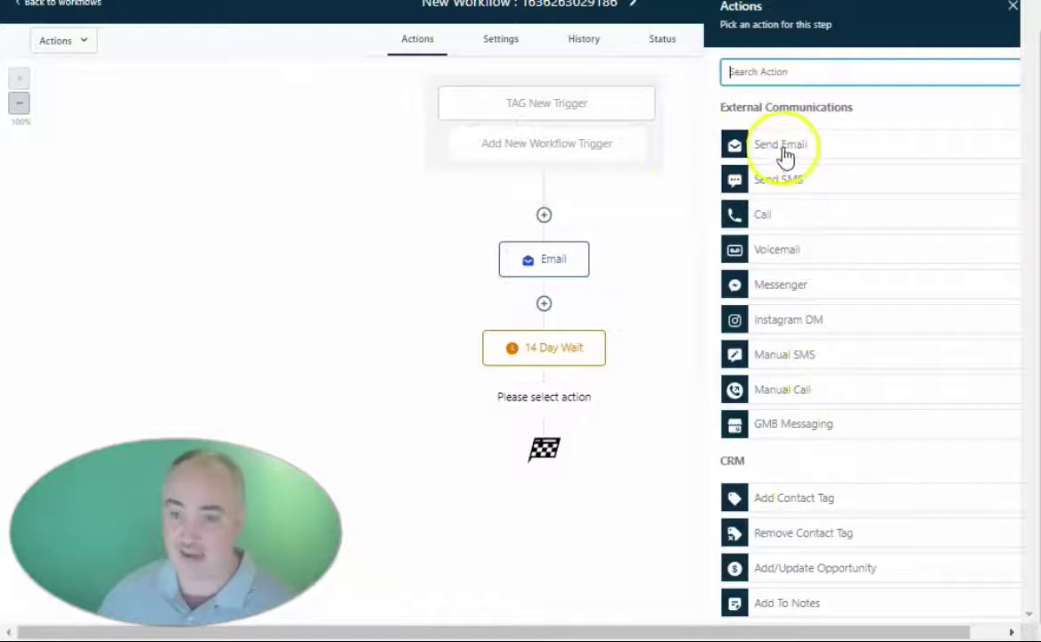
{"action": "scroll", "coordinate": [802, 544], "scroll_direction": "down", "scroll_amount": 10}
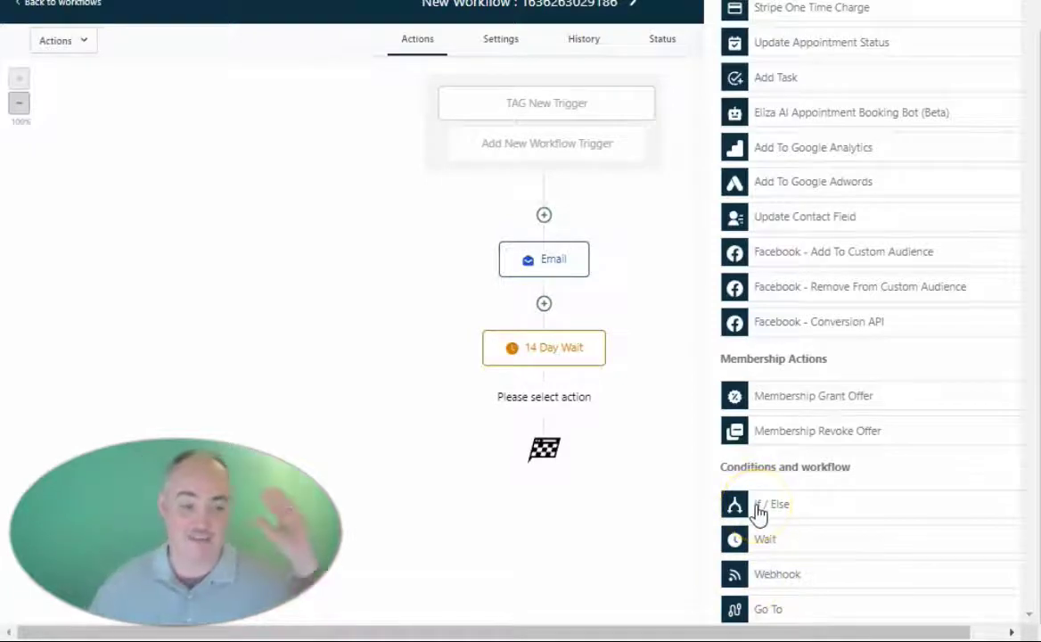
{"action": "left_click", "coordinate": [629, 412]}
{"action": "left_click", "coordinate": [778, 166]}
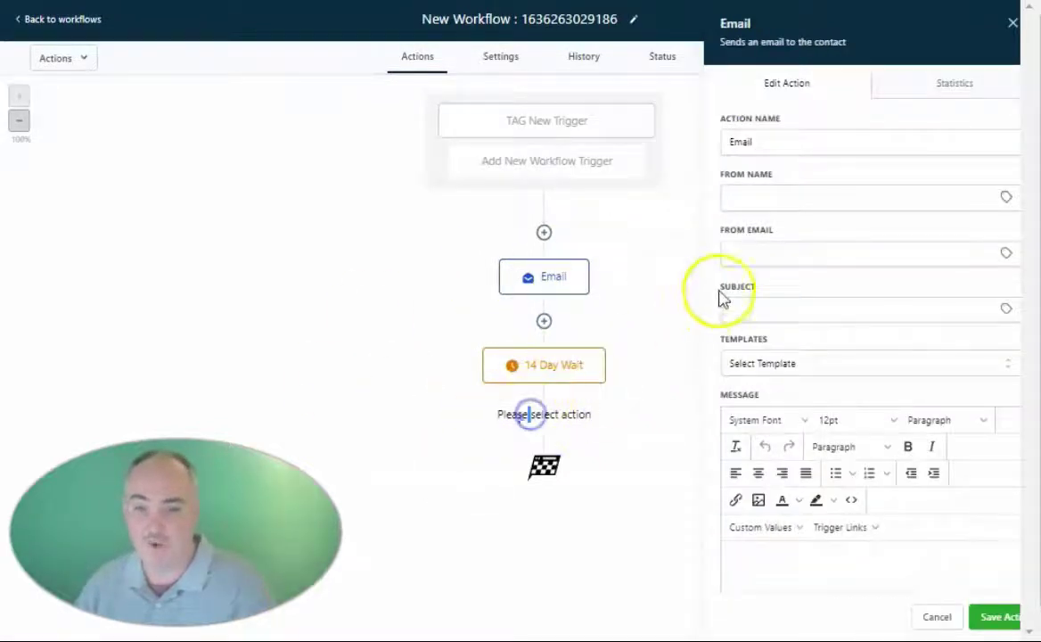
{"action": "left_click", "coordinate": [757, 196]}
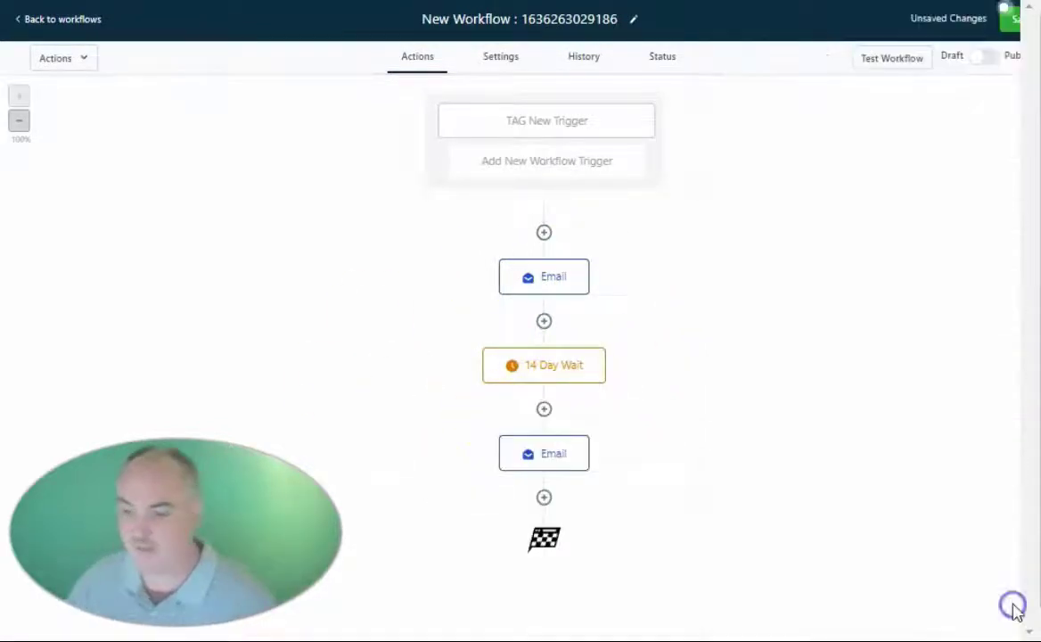
Add a '999 Day Wait' step of 999 days after the second email and save it
{"action": "left_click", "coordinate": [546, 494]}
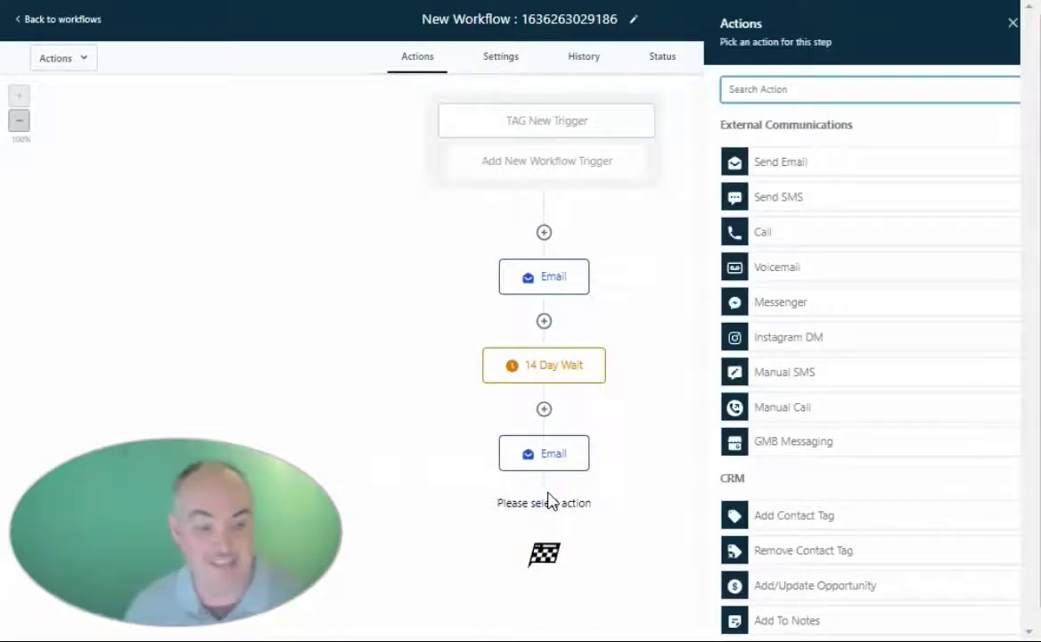
{"action": "scroll", "coordinate": [786, 365], "scroll_direction": "down", "scroll_amount": 11}
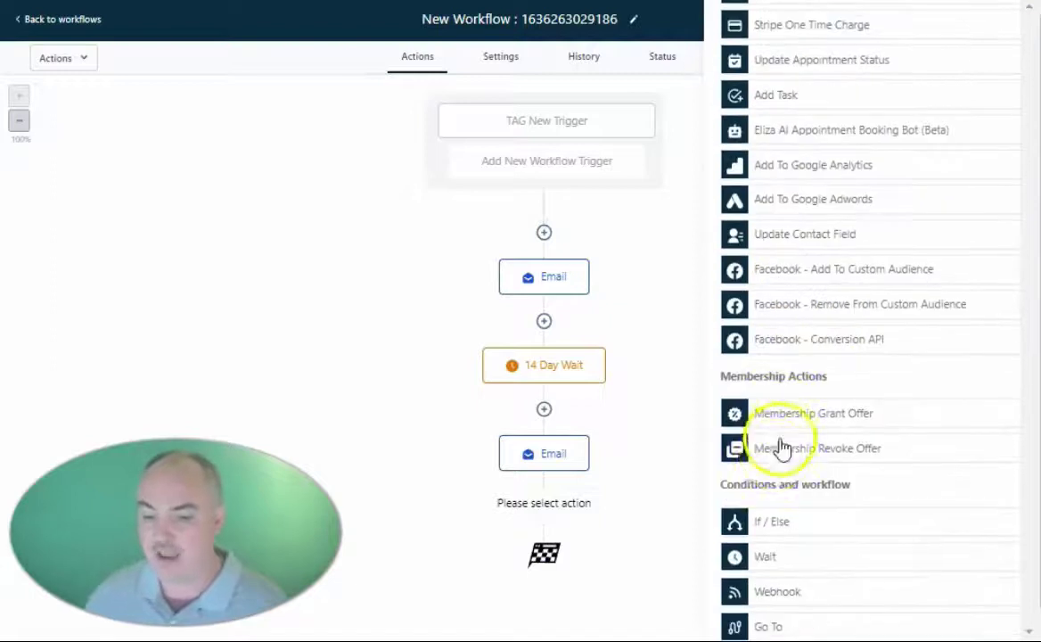
{"action": "left_click", "coordinate": [762, 540]}
{"action": "left_click", "coordinate": [616, 101]}
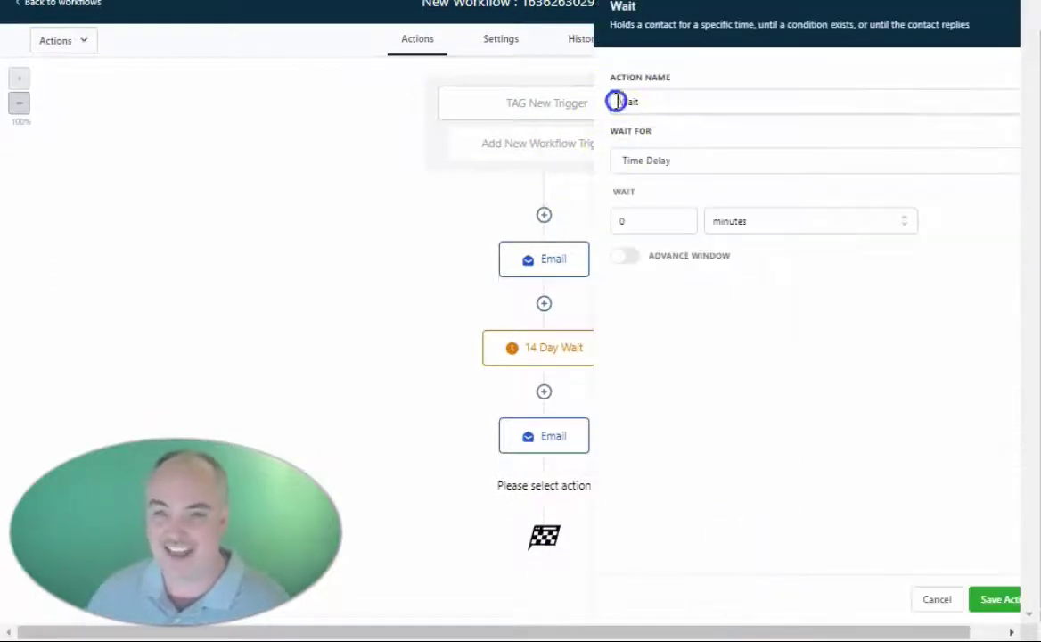
{"action": "type", "text": "999 day"}
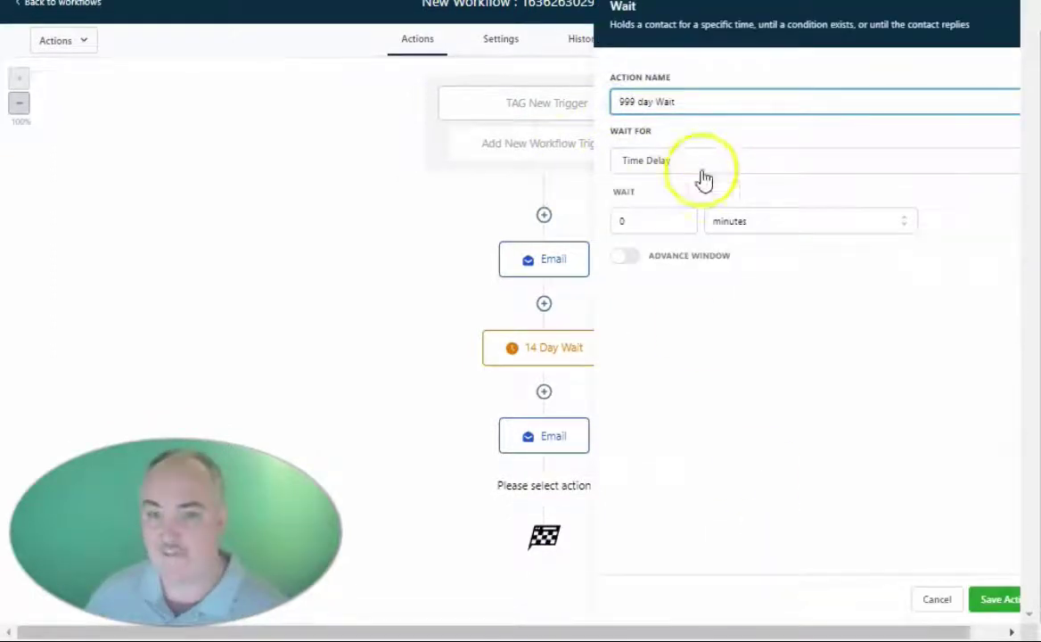
{"action": "double_click", "coordinate": [621, 220]}
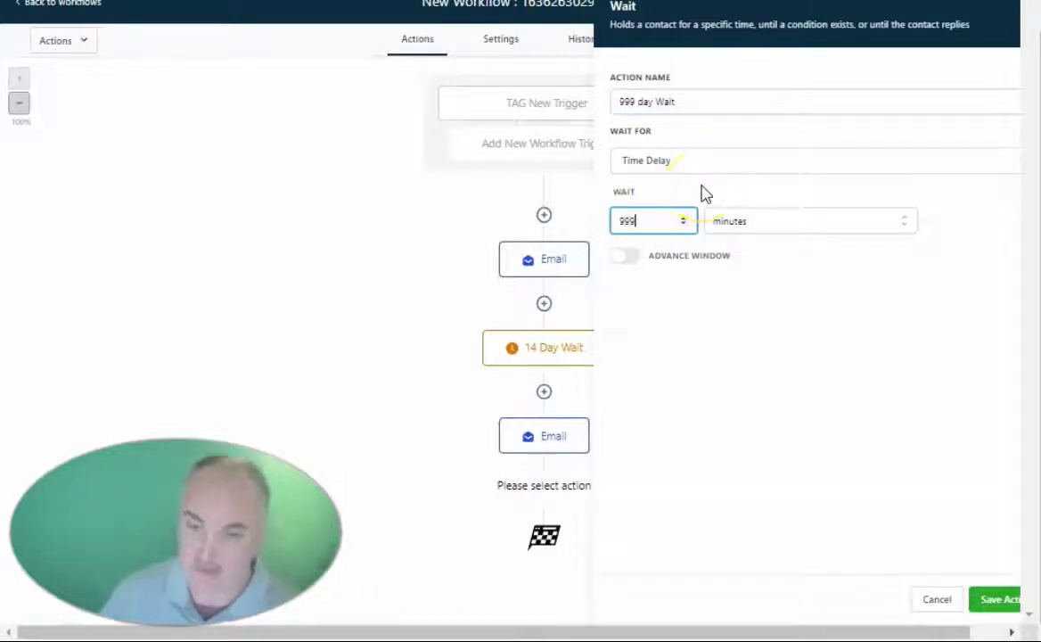
{"action": "left_click", "coordinate": [756, 221]}
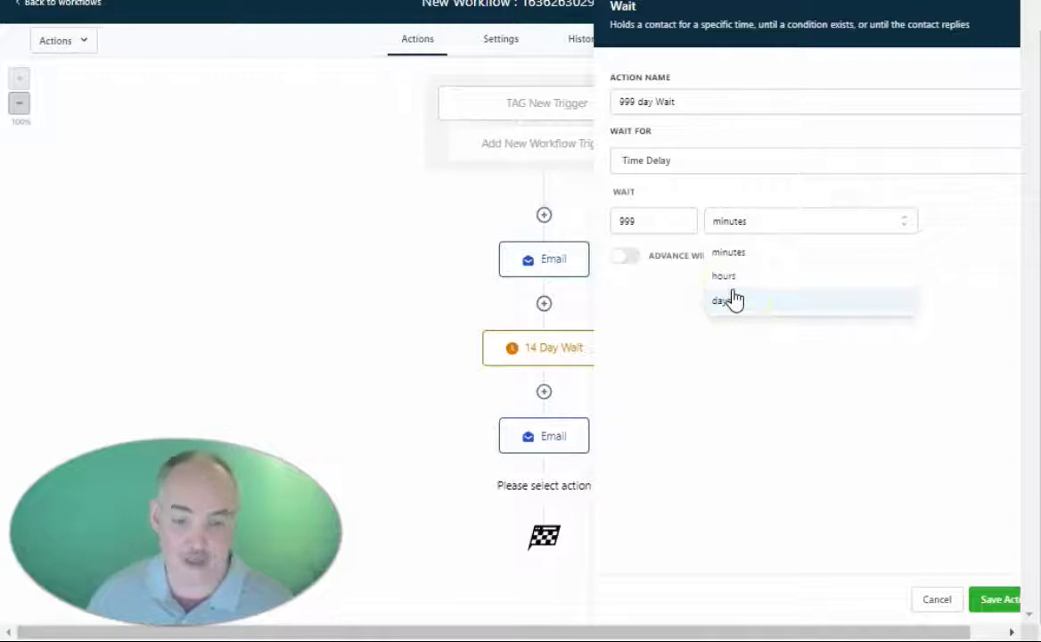
{"action": "left_click", "coordinate": [731, 300]}
{"action": "left_click", "coordinate": [997, 597]}
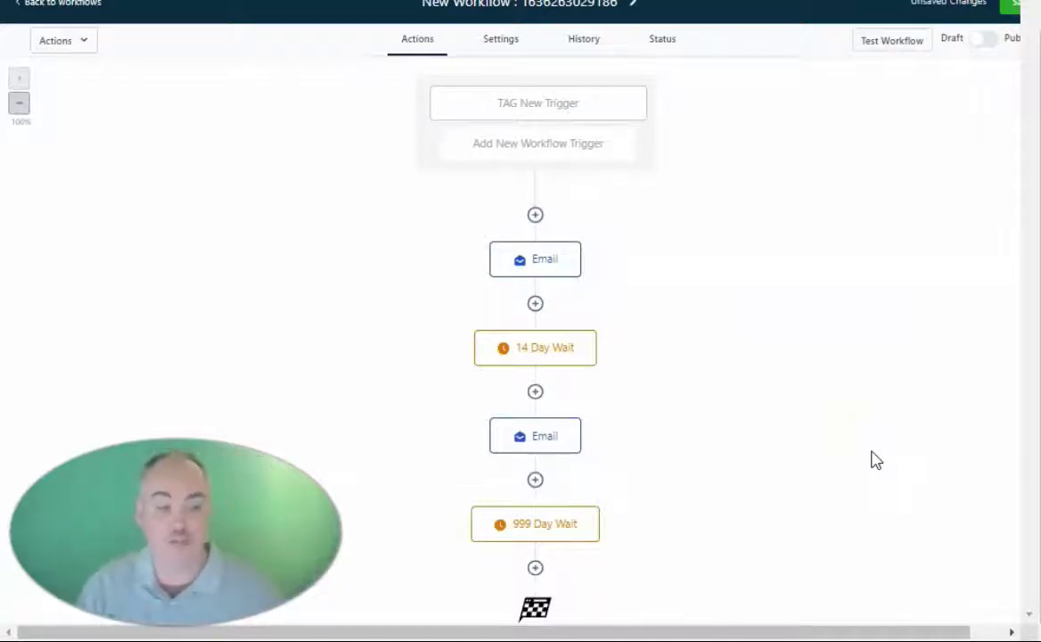
Toggle Draft/Publish and go back to workflows, bringing up the unsaved-changes warning
{"action": "left_click", "coordinate": [577, 531]}
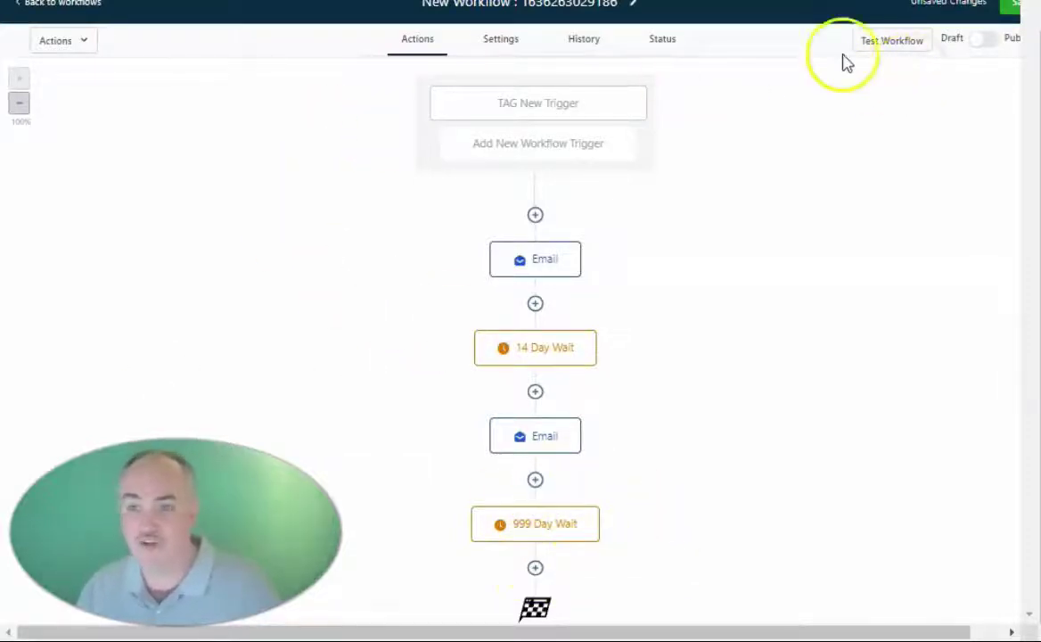
{"action": "left_click", "coordinate": [994, 49]}
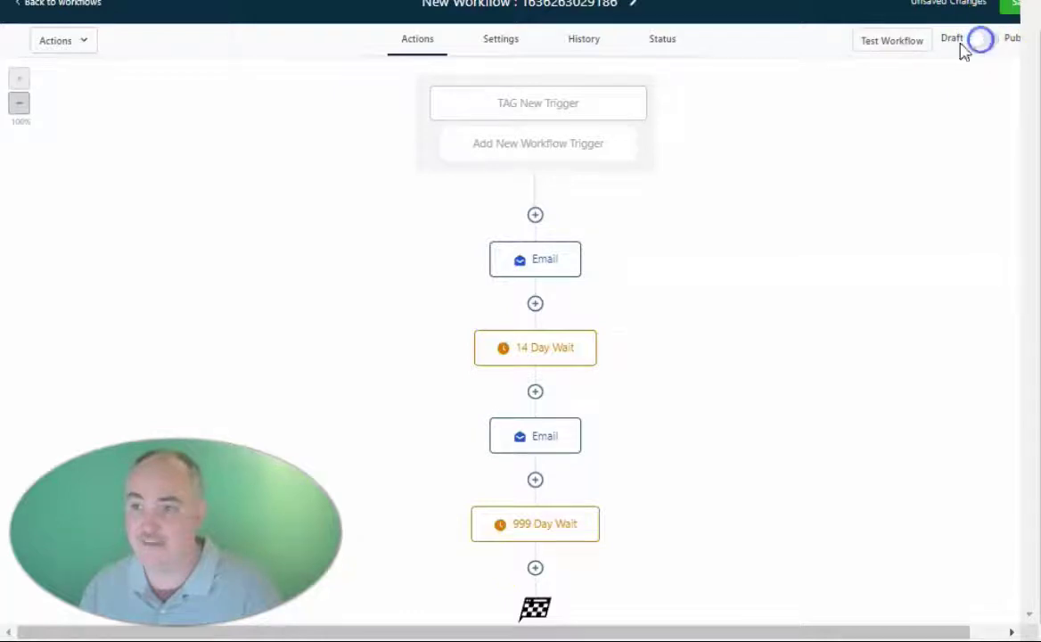
Discard the test workflow and open 'HL ONBOARDING affiliate TAG ADDED Training Videos 8 Days'
{"action": "left_click", "coordinate": [54, 5]}
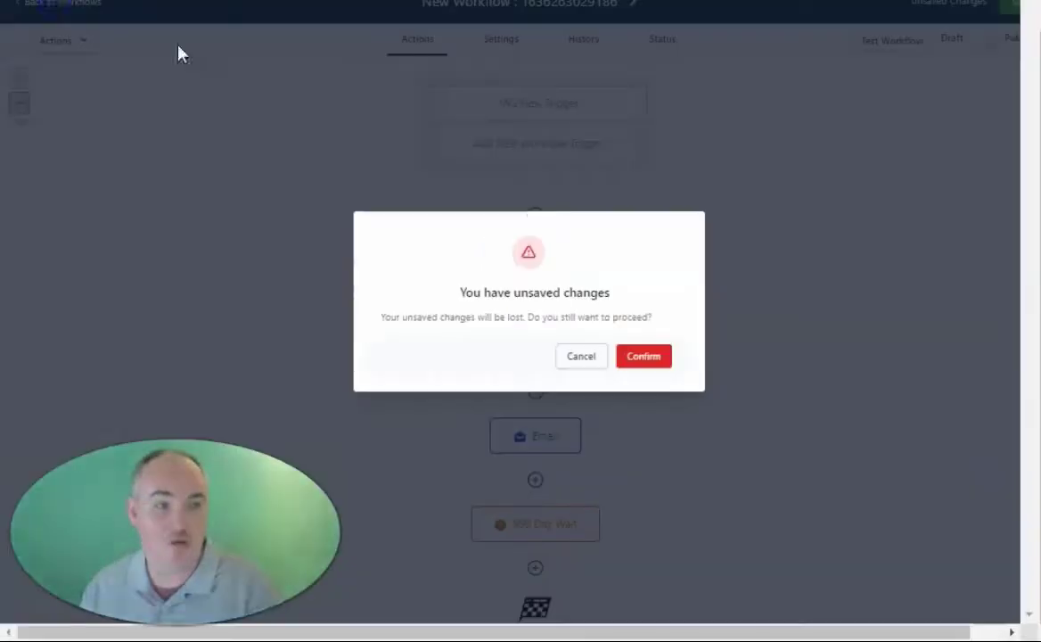
{"action": "left_click", "coordinate": [633, 358]}
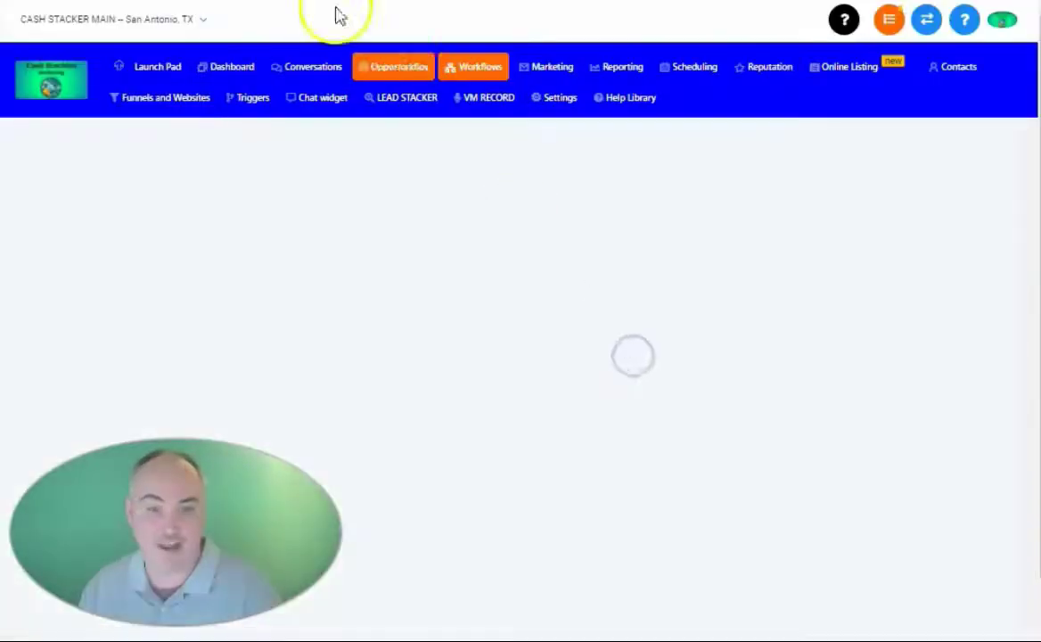
{"action": "left_click", "coordinate": [267, 259]}
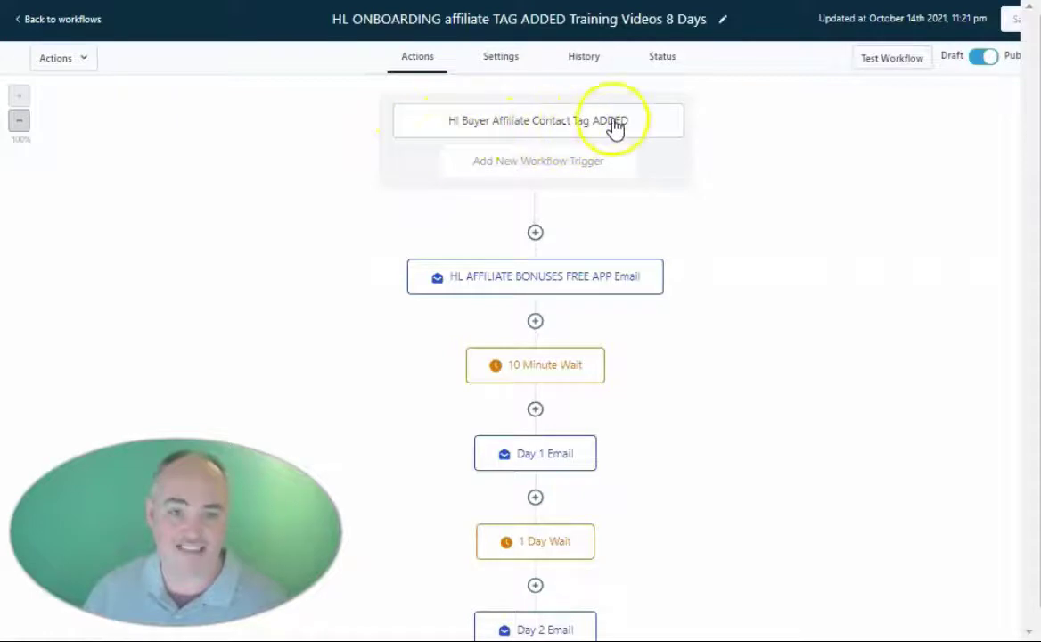
Review and save the Day 1 Email step, then look through the daily email steps
{"action": "scroll", "coordinate": [784, 183], "scroll_direction": "down", "scroll_amount": 1}
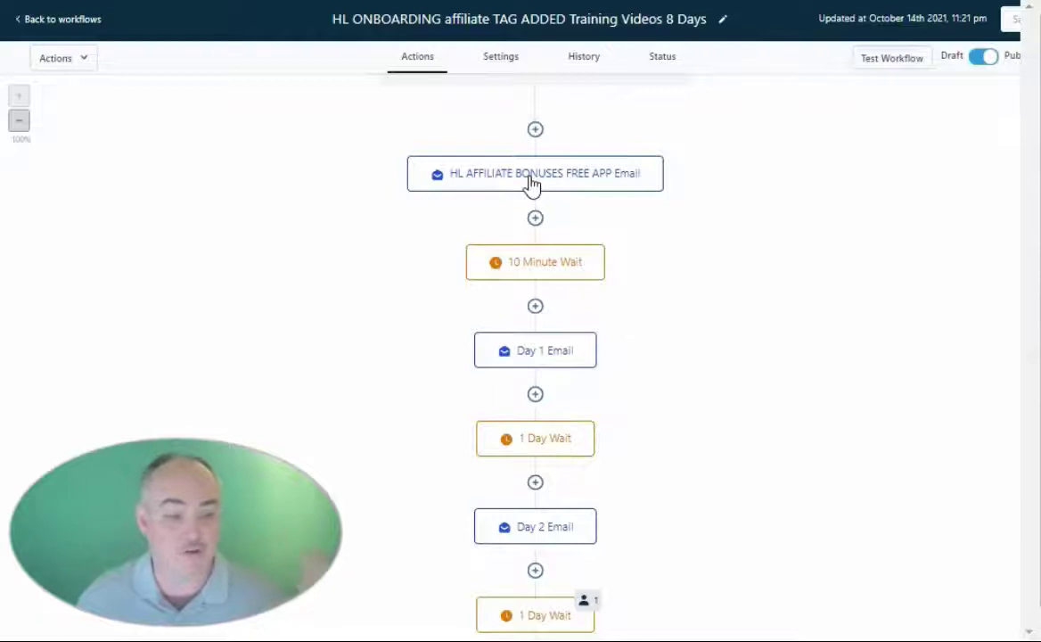
{"action": "left_click", "coordinate": [558, 361]}
{"action": "scroll", "coordinate": [861, 312], "scroll_direction": "down", "scroll_amount": 3}
{"action": "scroll", "coordinate": [753, 353], "scroll_direction": "down", "scroll_amount": 2}
{"action": "scroll", "coordinate": [740, 372], "scroll_direction": "up", "scroll_amount": 2}
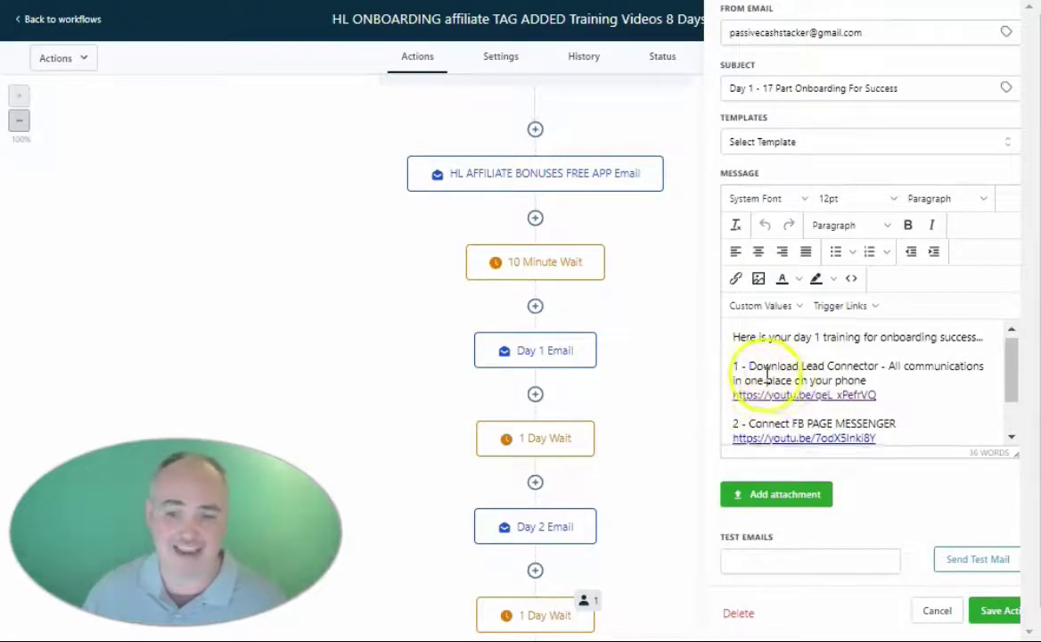
{"action": "scroll", "coordinate": [762, 379], "scroll_direction": "down", "scroll_amount": 2}
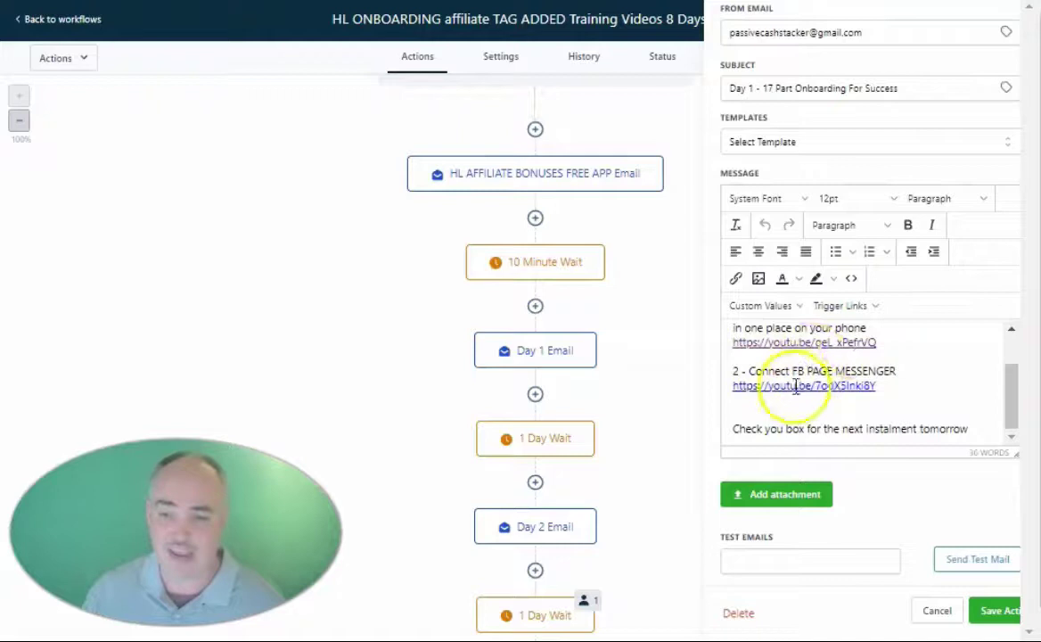
{"action": "left_click", "coordinate": [979, 610]}
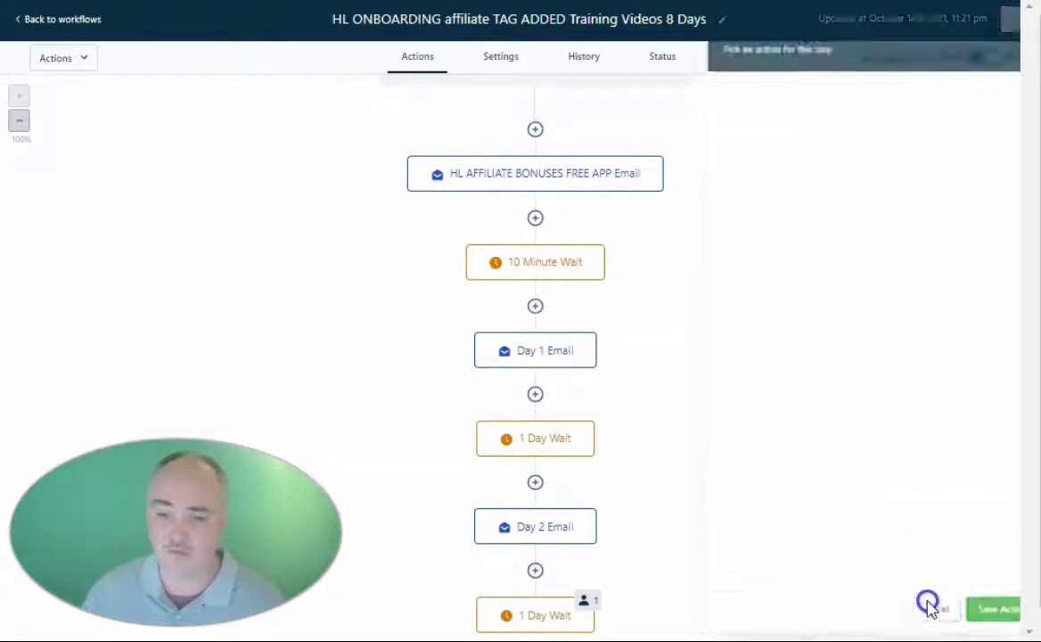
{"action": "scroll", "coordinate": [604, 279], "scroll_direction": "down", "scroll_amount": 2}
{"action": "scroll", "coordinate": [569, 339], "scroll_direction": "up", "scroll_amount": 2}
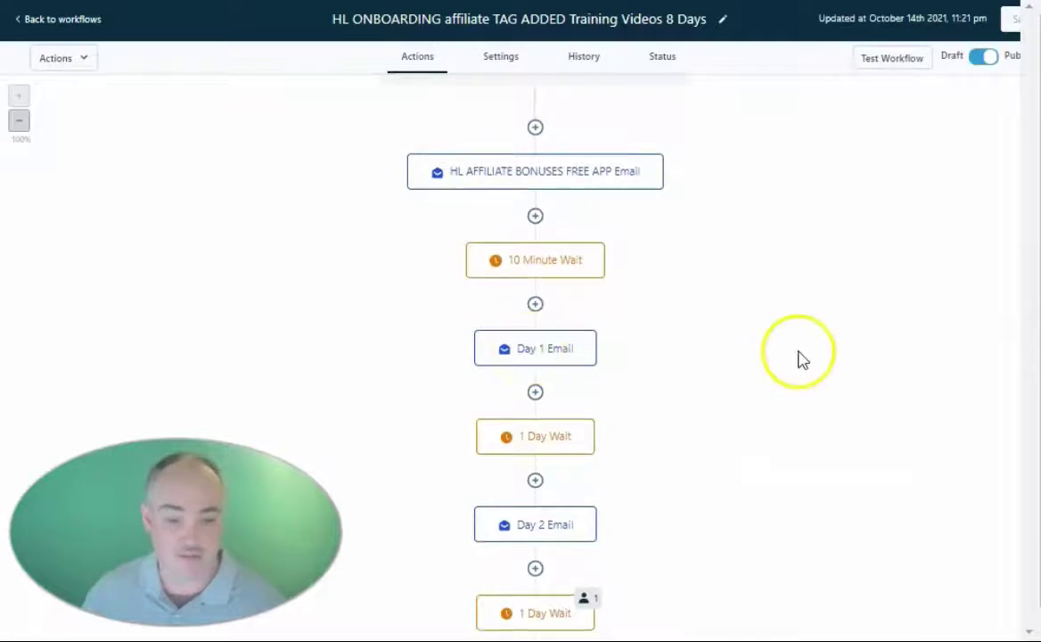
{"action": "scroll", "coordinate": [571, 348], "scroll_direction": "down", "scroll_amount": 2}
{"action": "scroll", "coordinate": [532, 400], "scroll_direction": "down", "scroll_amount": 2}
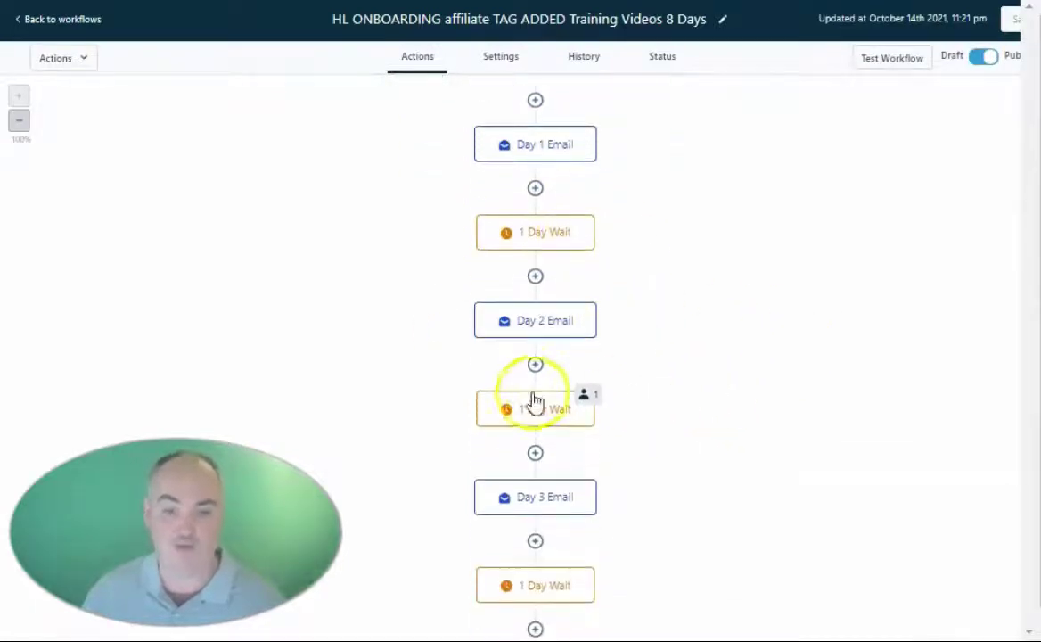
{"action": "scroll", "coordinate": [570, 451], "scroll_direction": "down", "scroll_amount": 2}
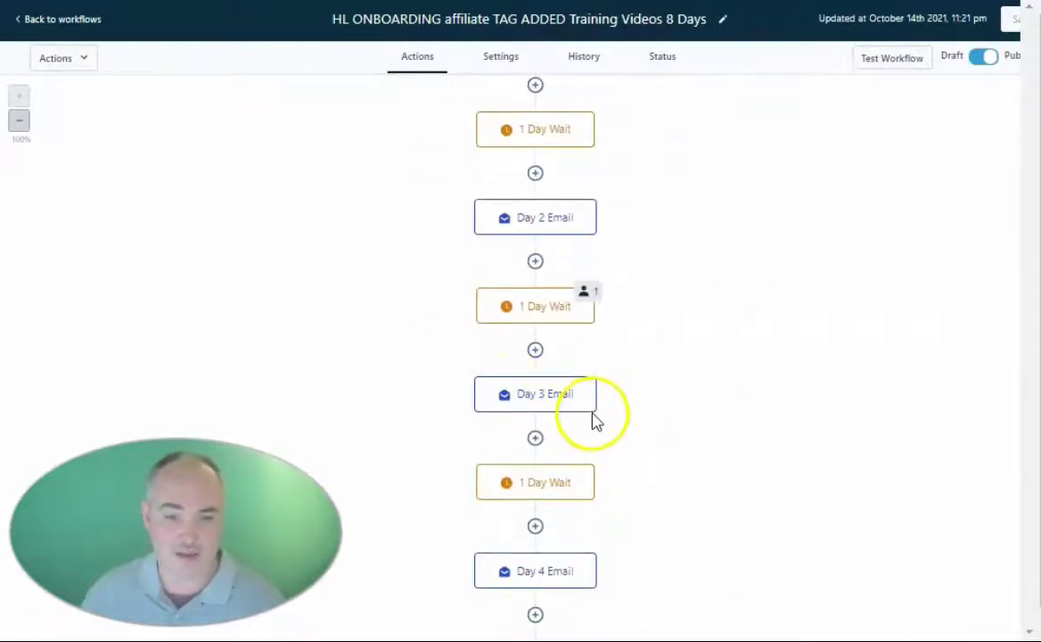
{"action": "scroll", "coordinate": [588, 428], "scroll_direction": "down", "scroll_amount": 2}
{"action": "scroll", "coordinate": [622, 421], "scroll_direction": "up", "scroll_amount": 4}
{"action": "scroll", "coordinate": [620, 415], "scroll_direction": "up", "scroll_amount": 6}
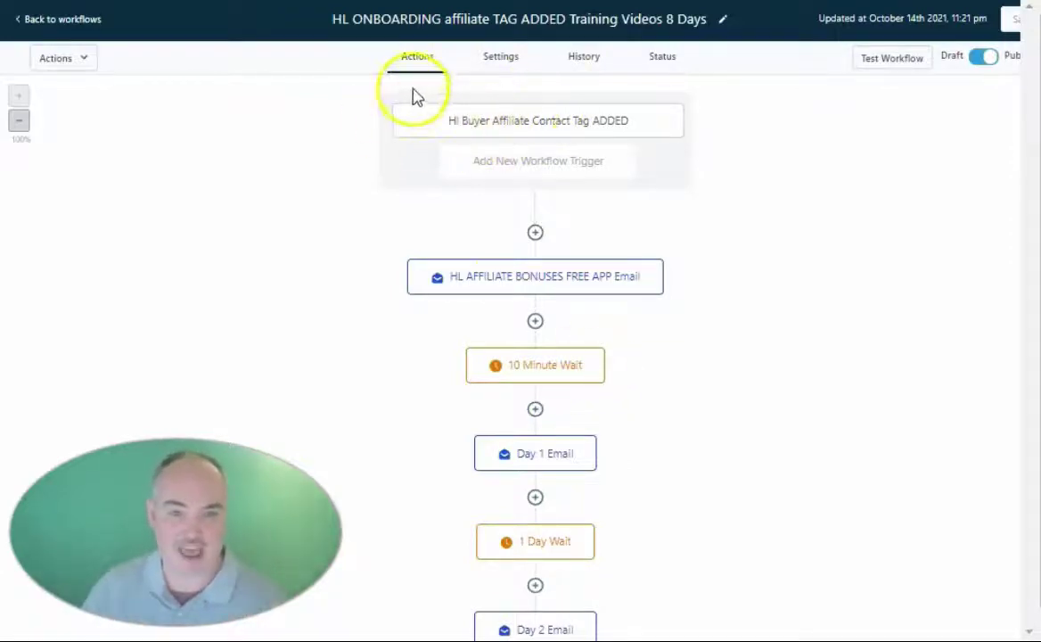
Add a Form Submitted trigger filtered to the '17 Part Onboarding For Success' form and save it
{"action": "left_click", "coordinate": [527, 164]}
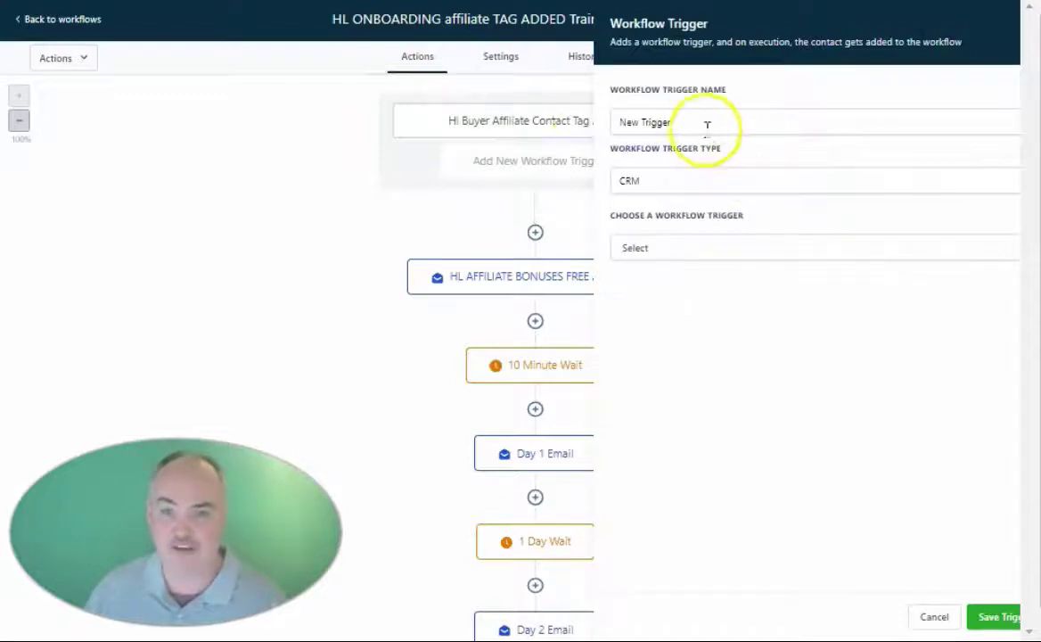
{"action": "left_click", "coordinate": [650, 249]}
{"action": "scroll", "coordinate": [669, 327], "scroll_direction": "down", "scroll_amount": 2}
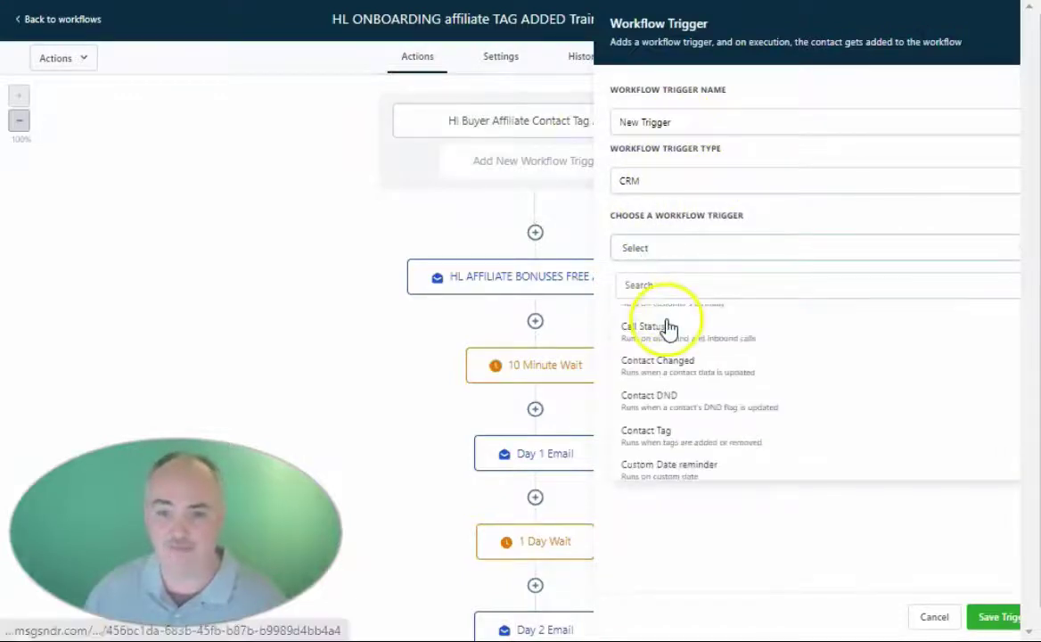
{"action": "scroll", "coordinate": [704, 365], "scroll_direction": "down", "scroll_amount": 3}
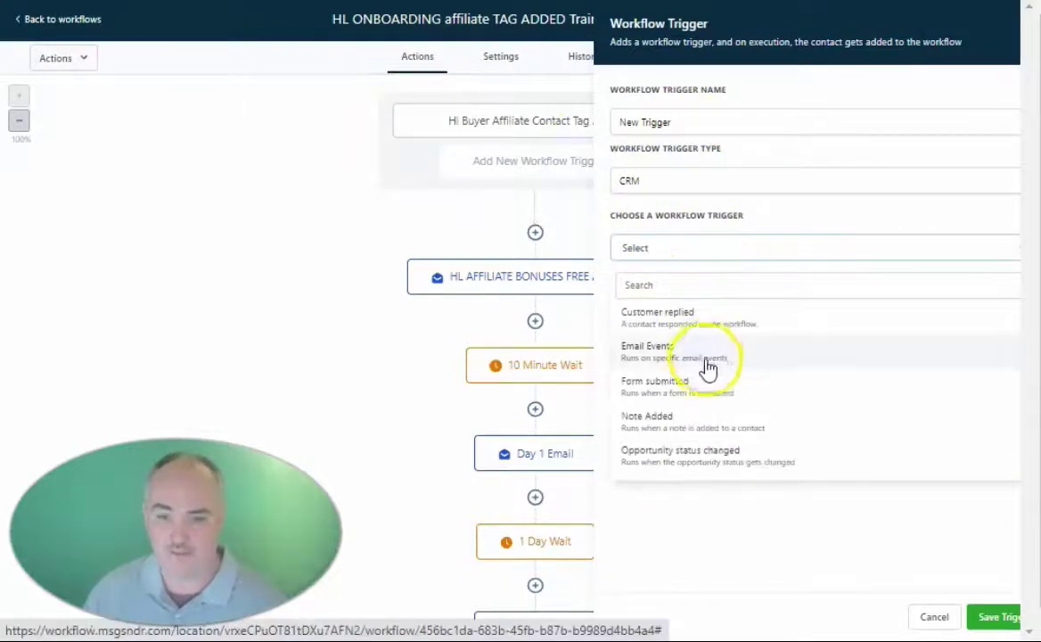
{"action": "left_click", "coordinate": [634, 384]}
{"action": "left_click", "coordinate": [651, 292]}
{"action": "left_click", "coordinate": [658, 310]}
{"action": "left_click", "coordinate": [633, 402]}
{"action": "left_click", "coordinate": [865, 308]}
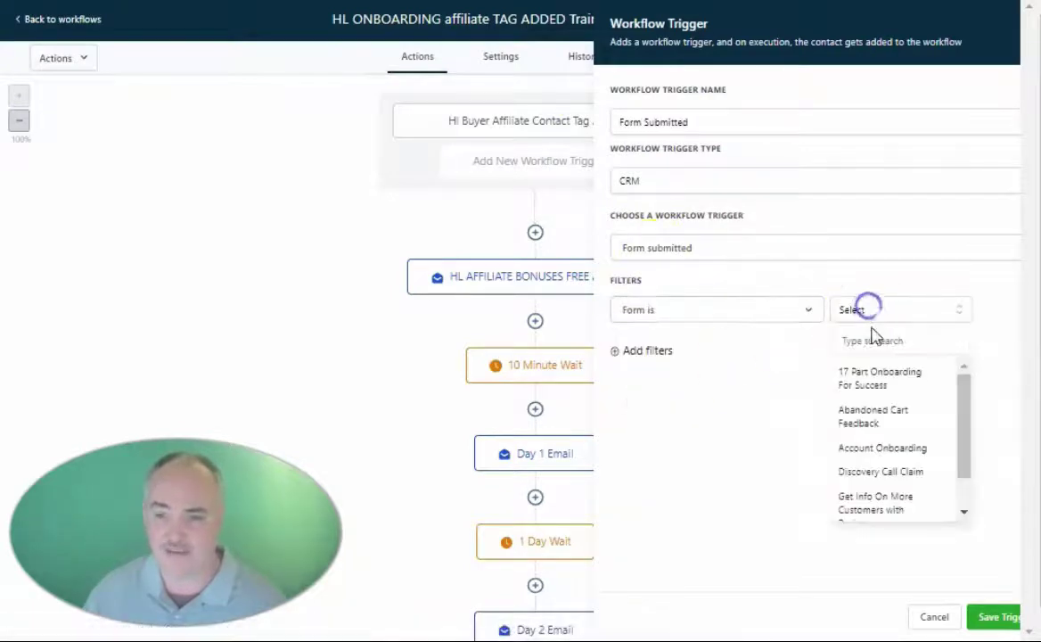
{"action": "left_click", "coordinate": [849, 383]}
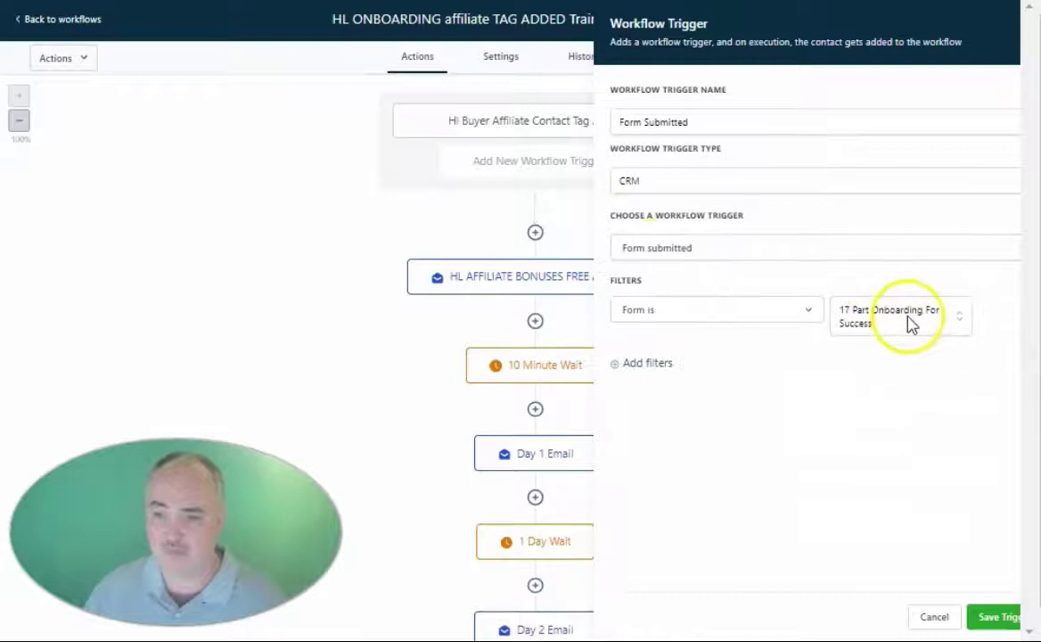
{"action": "left_click", "coordinate": [991, 616]}
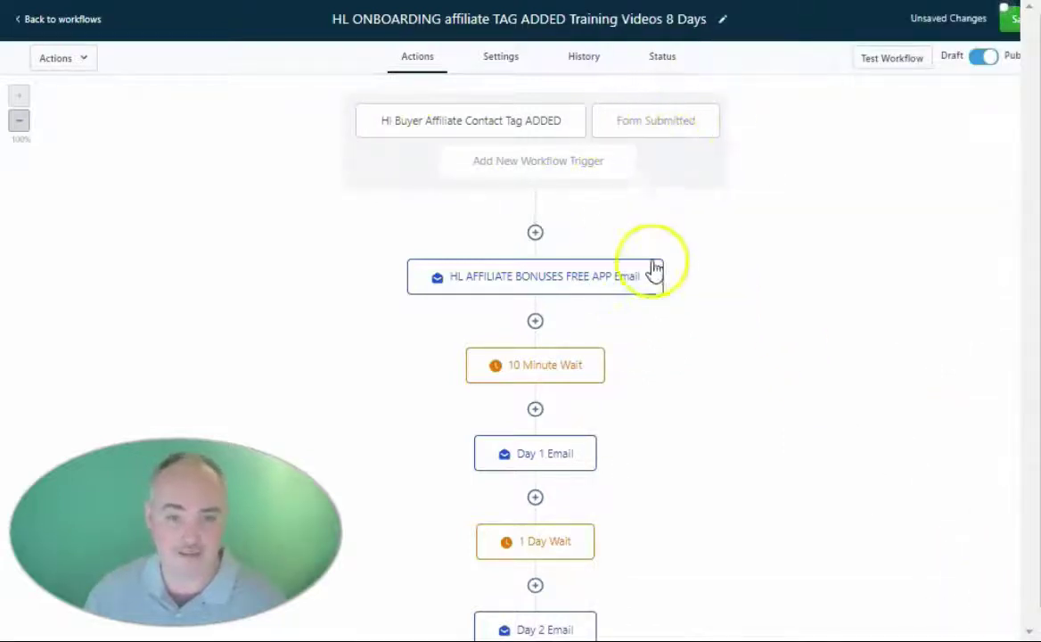
Scroll down and back up through the HL ONBOARDING VIDEO TRAINING DRIPS workflow list
{"action": "scroll", "coordinate": [548, 290], "scroll_direction": "down", "scroll_amount": 8}
{"action": "scroll", "coordinate": [546, 284], "scroll_direction": "up", "scroll_amount": 8}
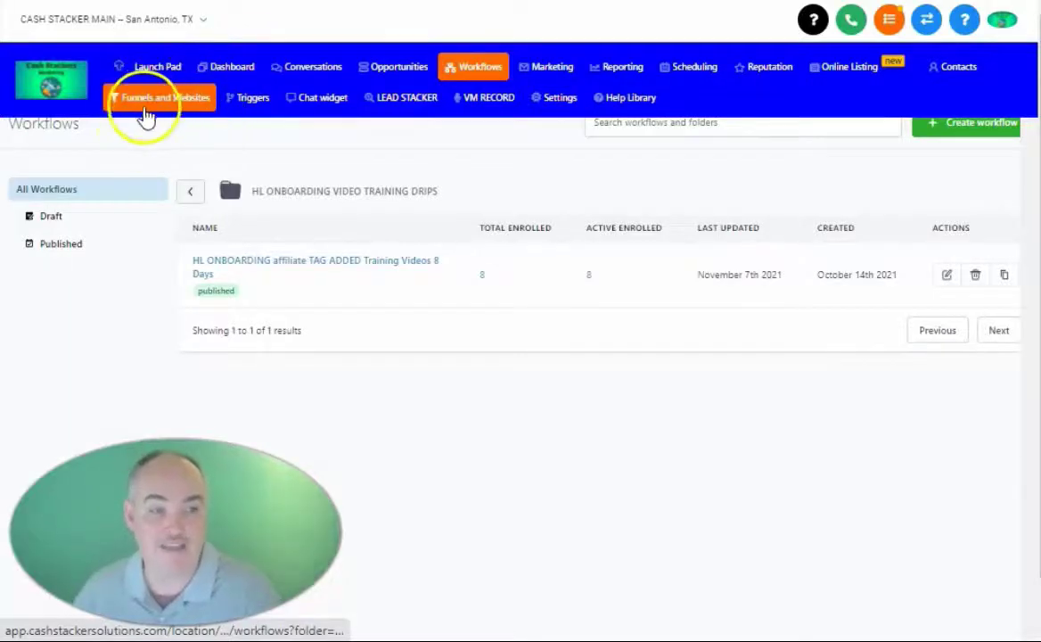
Create a new funnel named 'Affiliate Bonus Form' from the Funnels list
{"action": "left_click", "coordinate": [144, 104]}
{"action": "left_click", "coordinate": [132, 152]}
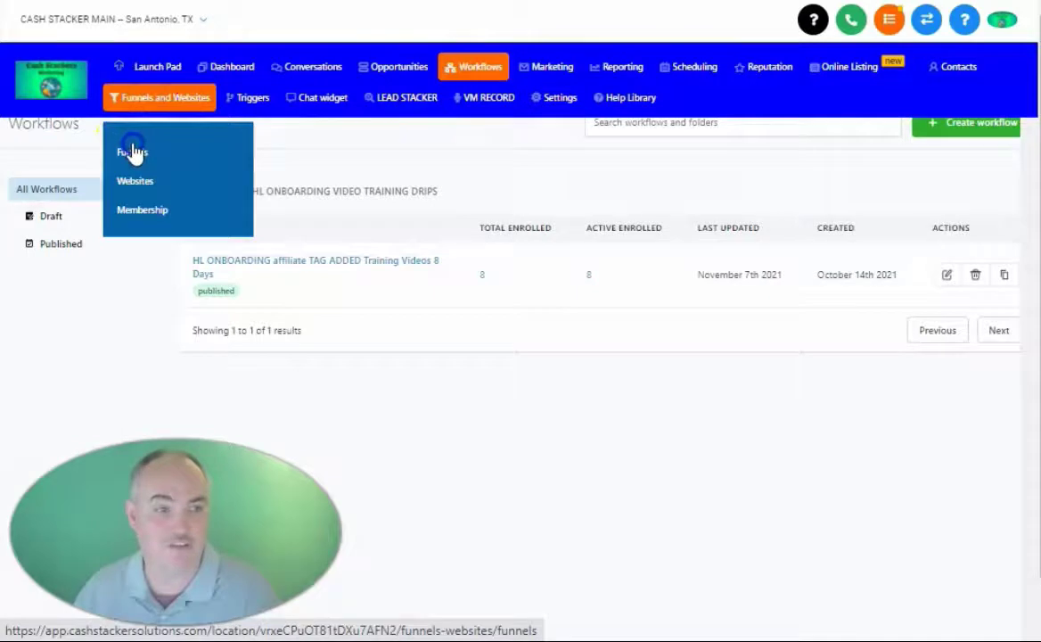
{"action": "left_click", "coordinate": [843, 144]}
{"action": "left_click", "coordinate": [555, 118]}
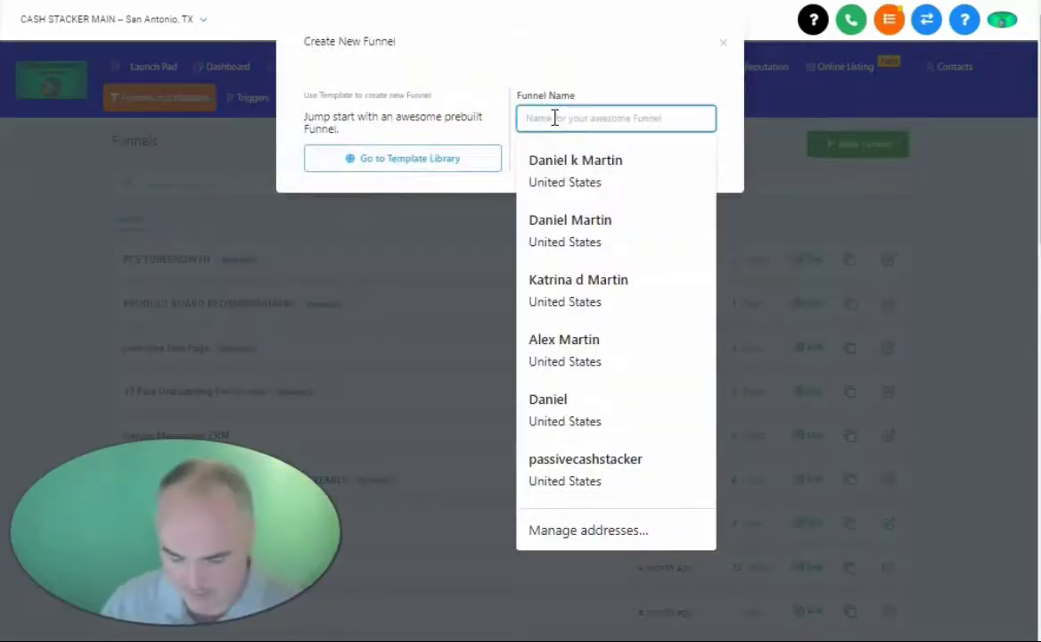
{"action": "type", "text": "Affiliate Bonus Form"}
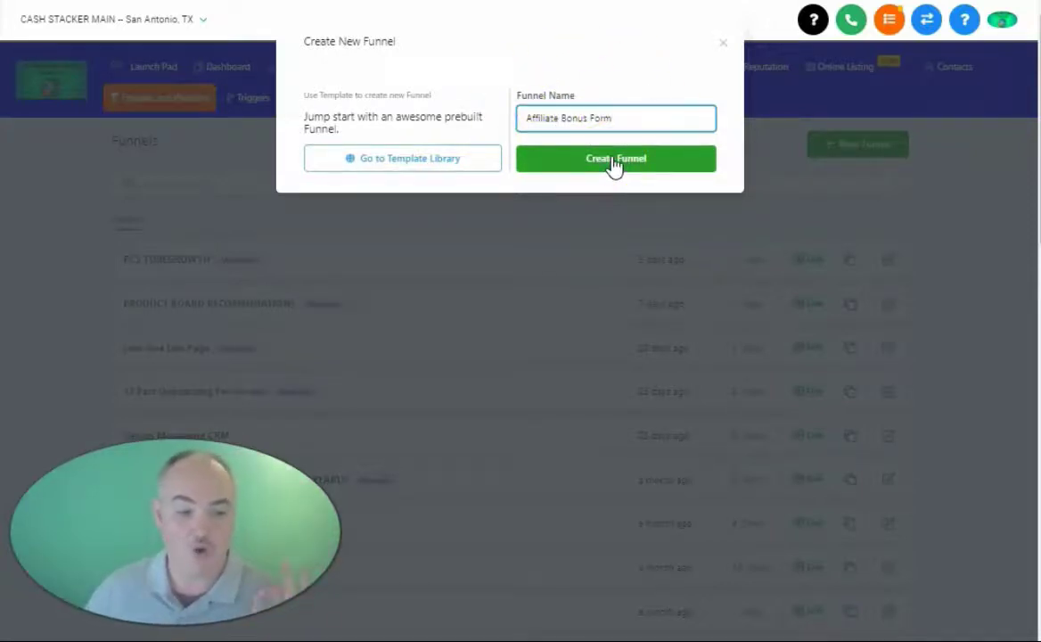
{"action": "left_click", "coordinate": [613, 131]}
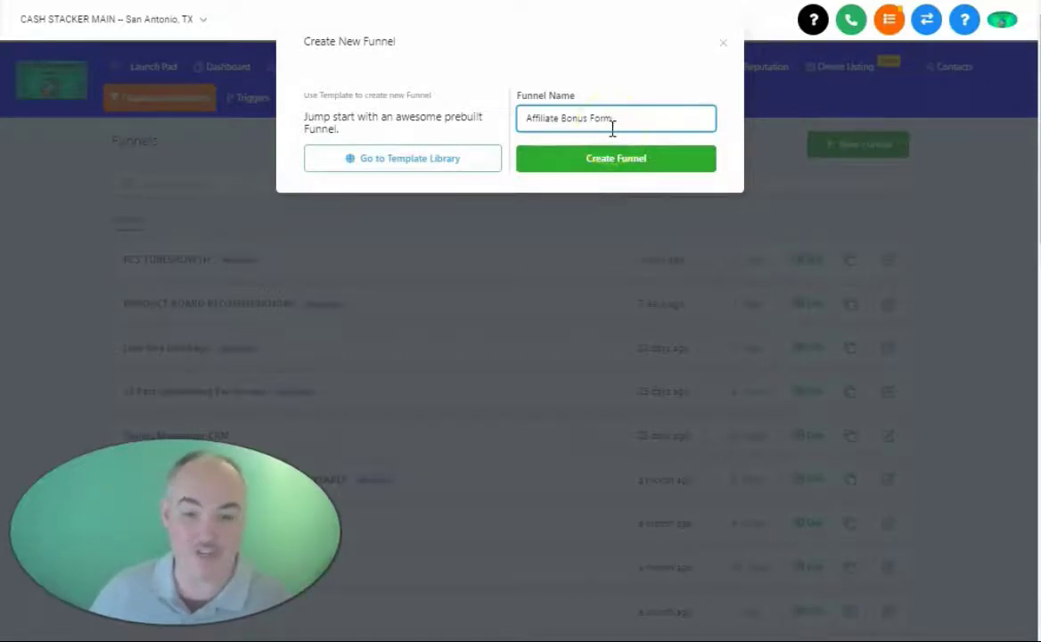
{"action": "left_click", "coordinate": [593, 164]}
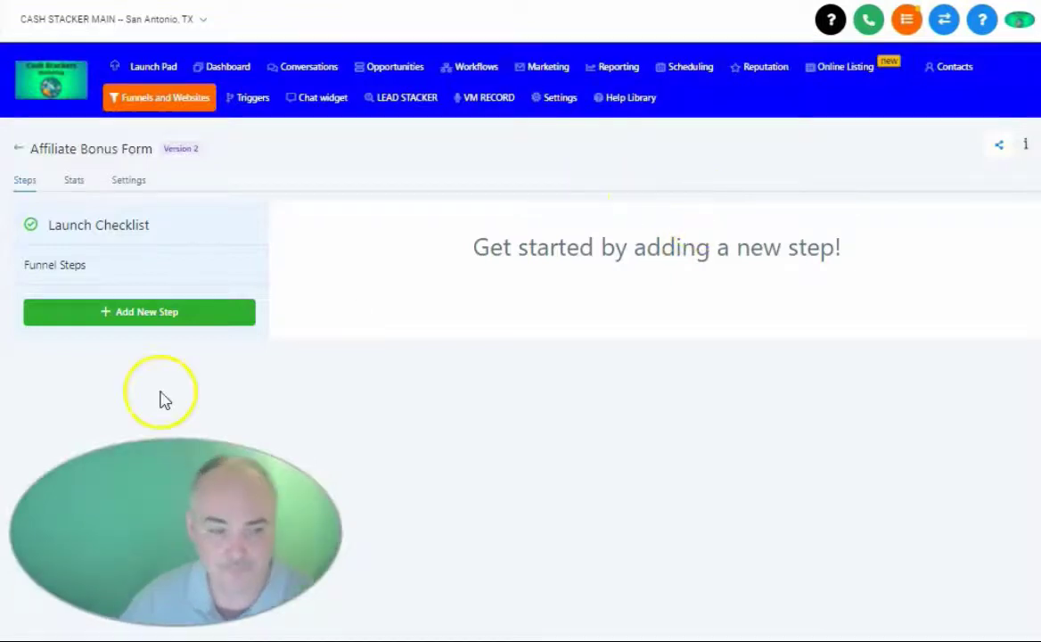
Add the first step 'PRODUCT NAME BONUS OPTIN' with path 'PRODUCT-NAME-BONUS-OPTIN'
{"action": "left_click", "coordinate": [156, 312]}
{"action": "left_click", "coordinate": [412, 113]}
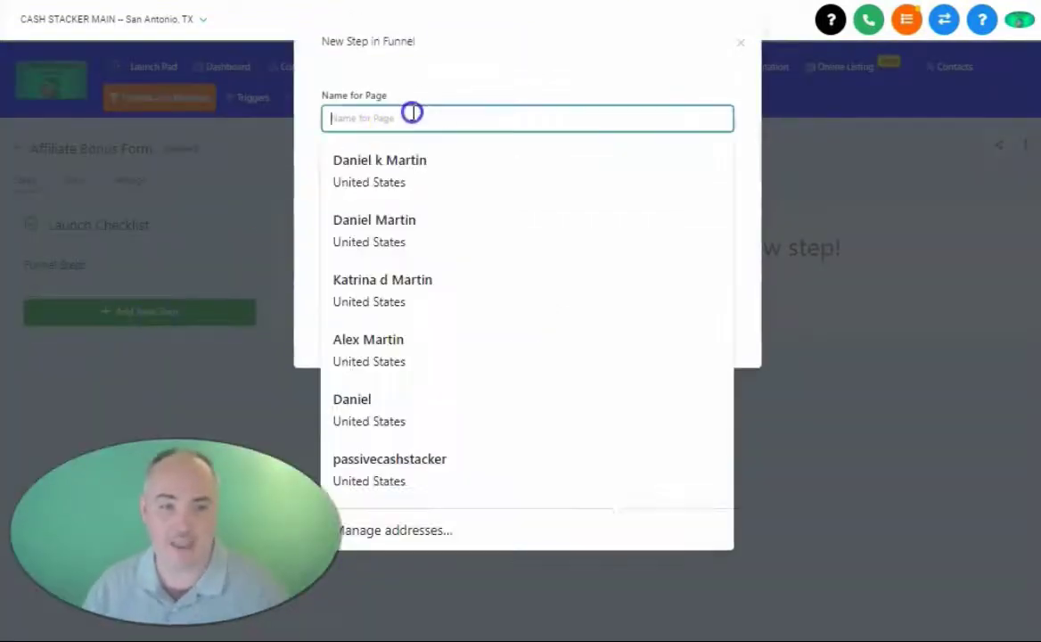
{"action": "type", "text": "PRODUCT NAME BONUS OPTIN"}
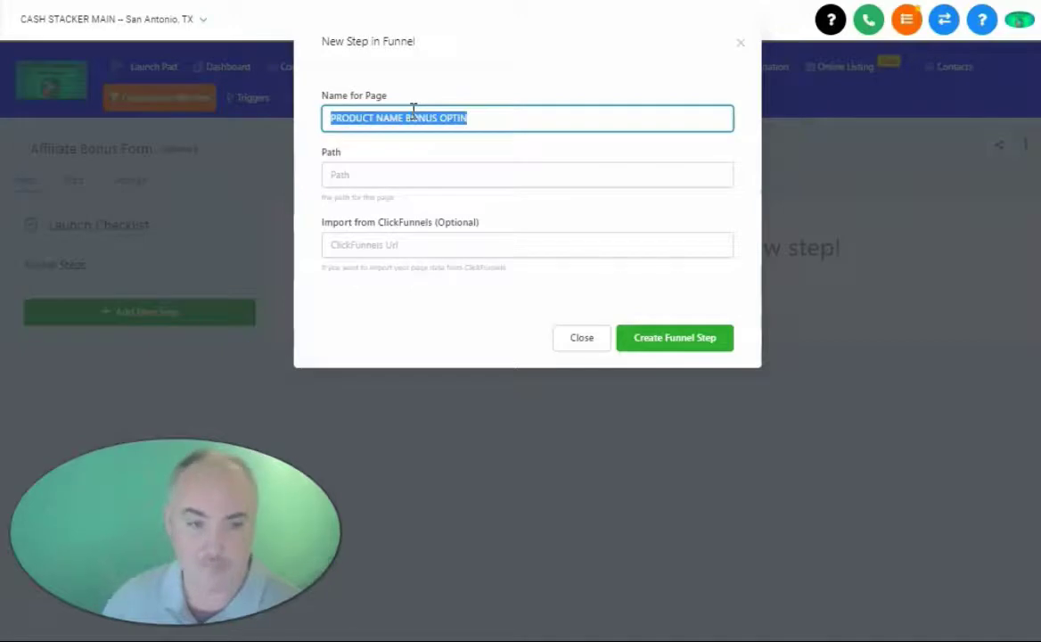
{"action": "left_click", "coordinate": [344, 171]}
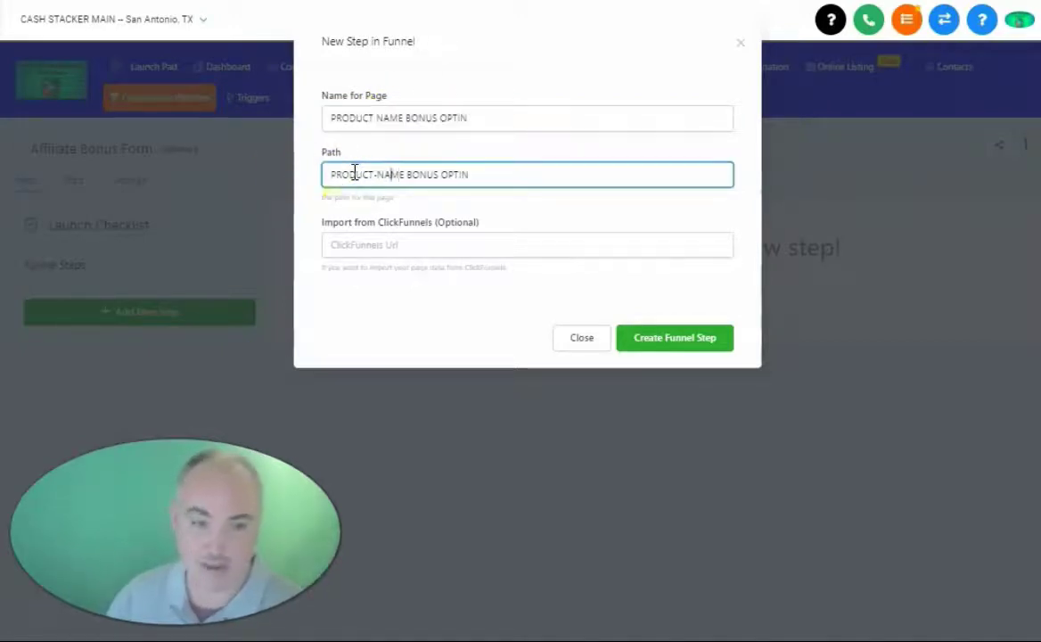
{"action": "key", "text": "Right"}
{"action": "key", "text": "Right"}
{"action": "key", "text": "Right"}
{"action": "key", "text": "BackSpace"}
{"action": "type", "text": "-"}
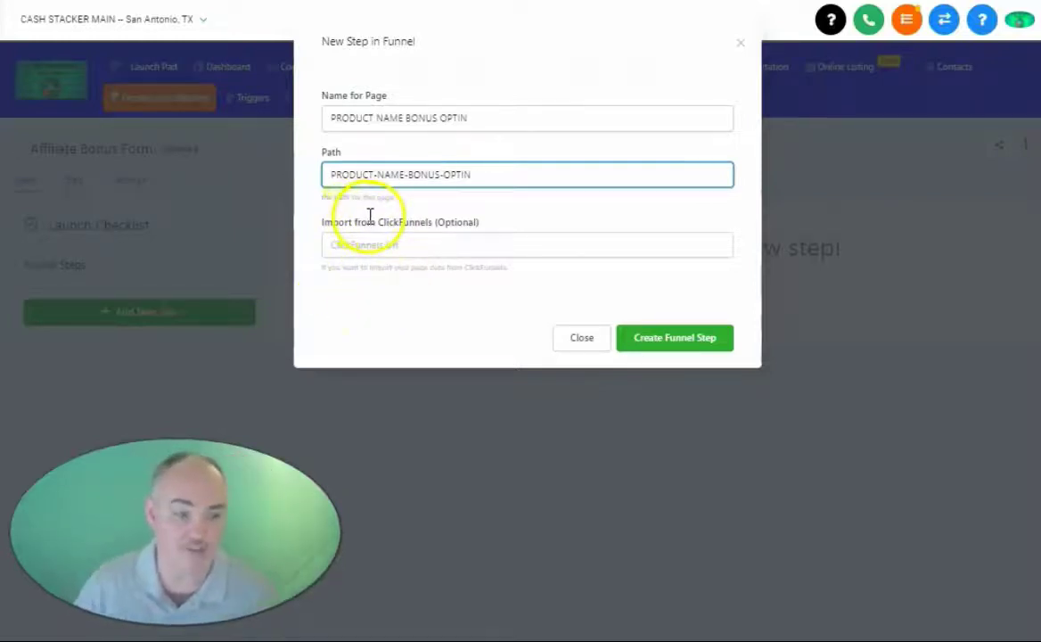
{"action": "left_click", "coordinate": [675, 340]}
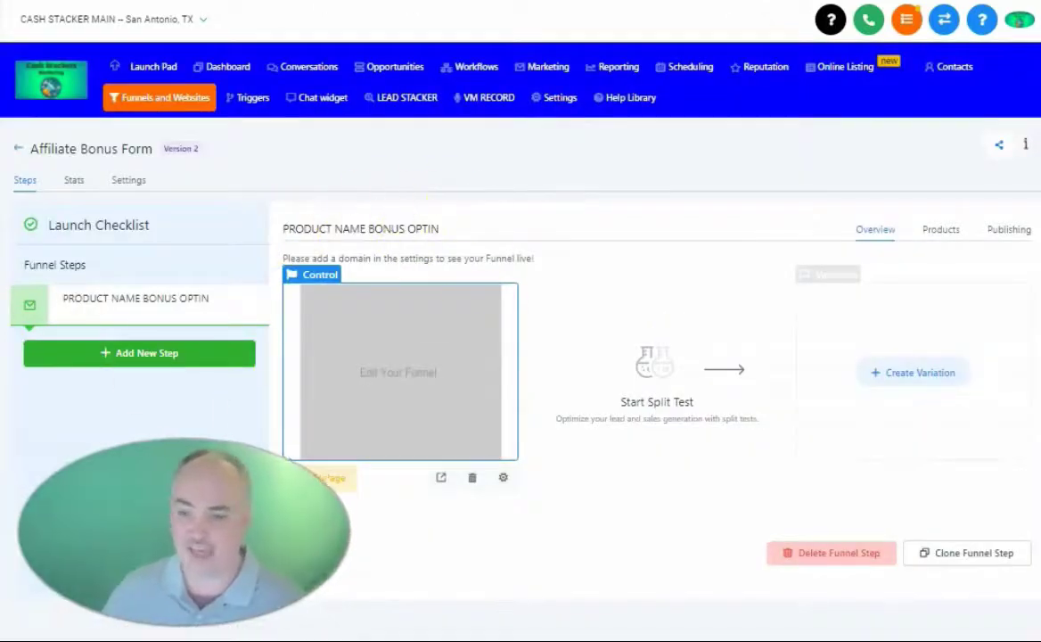
Add a full-width section, one-column row and headline reading 'CLAIM YOUR (PRODUCT NAME) BONUS NOW'
{"action": "left_click", "coordinate": [332, 481]}
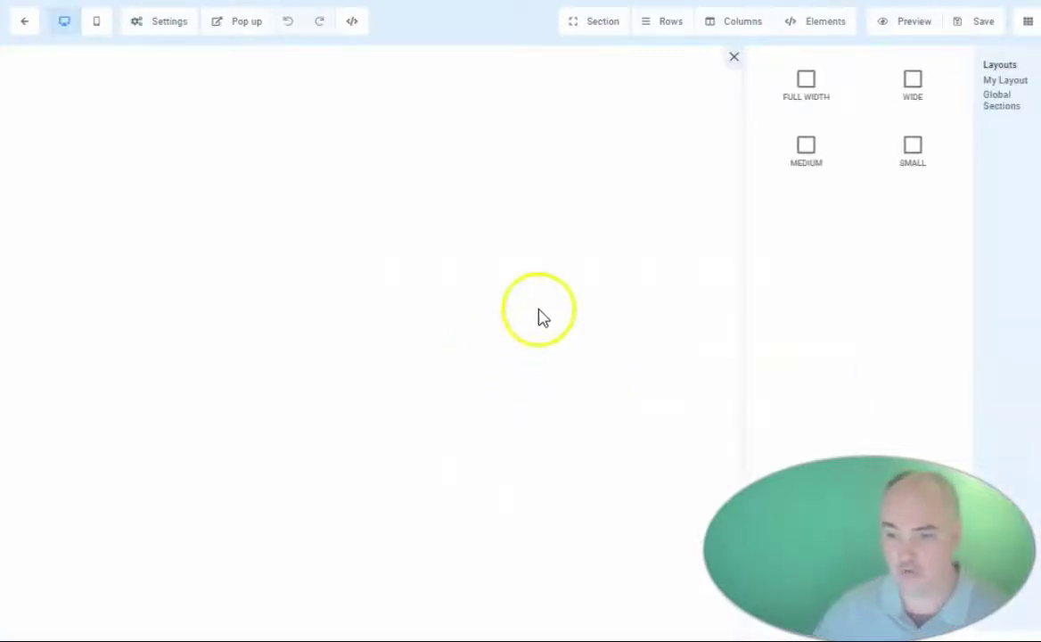
{"action": "left_click", "coordinate": [810, 84]}
{"action": "left_click", "coordinate": [895, 135]}
{"action": "left_click", "coordinate": [636, 109]}
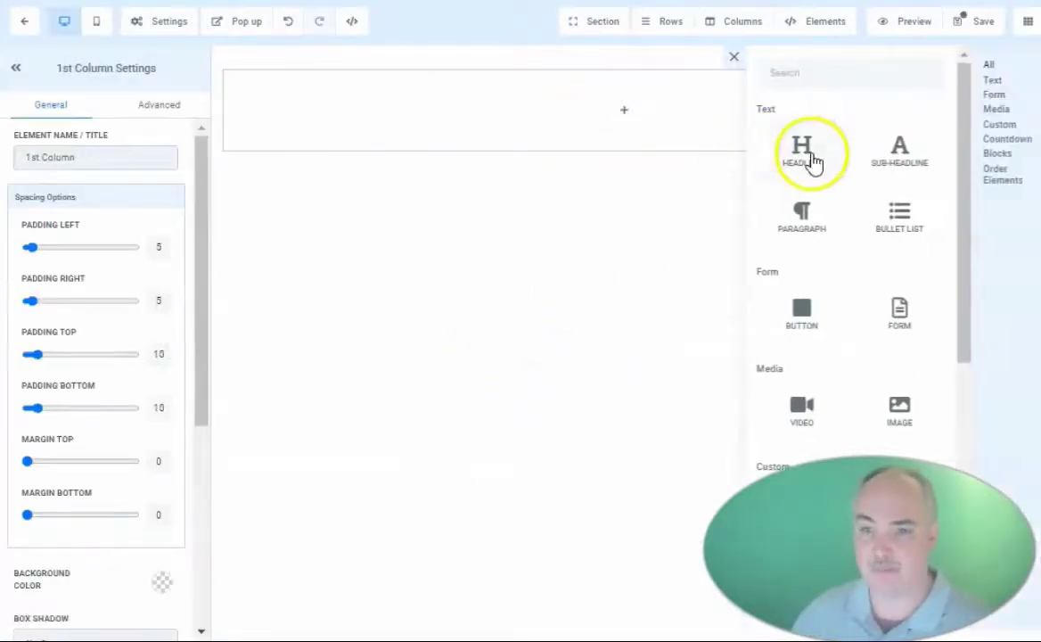
{"action": "left_click", "coordinate": [808, 153]}
{"action": "left_click_drag", "start_coordinate": [791, 92], "coordinate": [429, 91]}
{"action": "type", "text": "CL"}
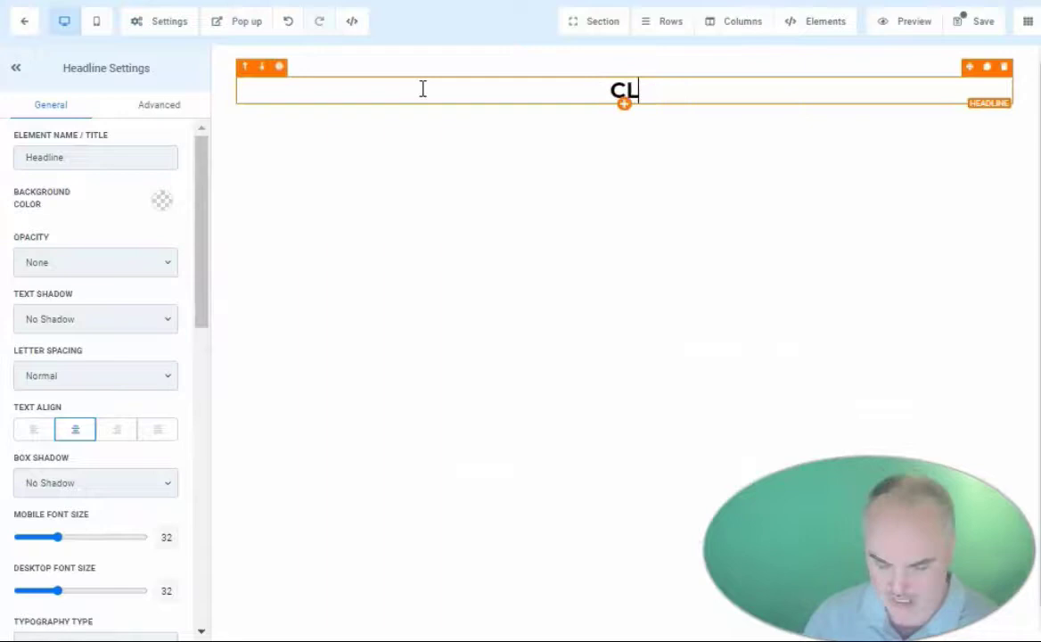
{"action": "type", "text": "AIM YOUR "}
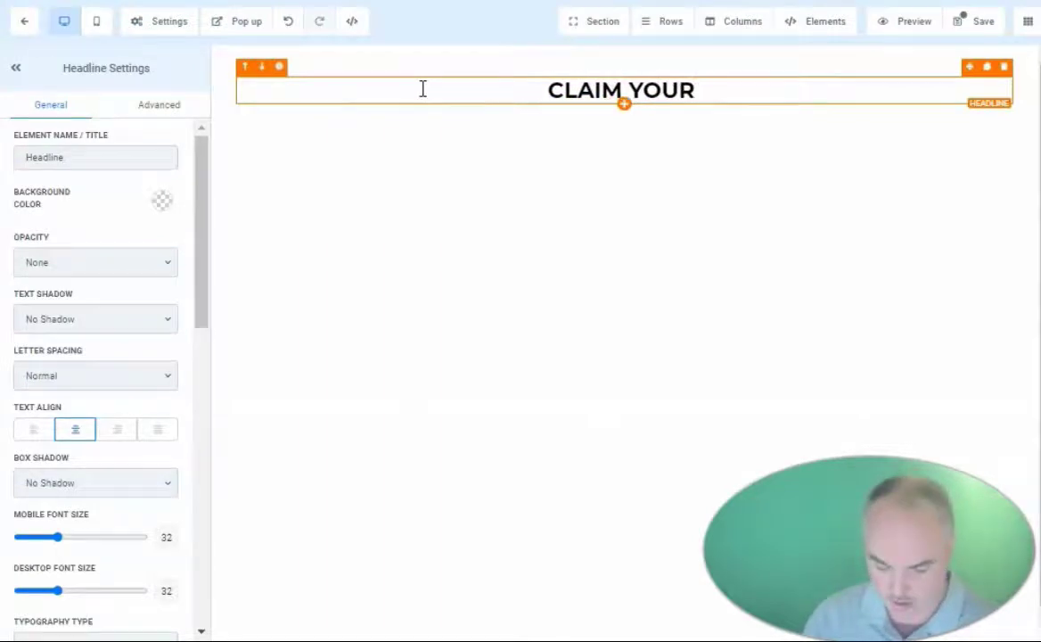
{"action": "type", "text": "(PRODUCT NAME) BONUS NOW"}
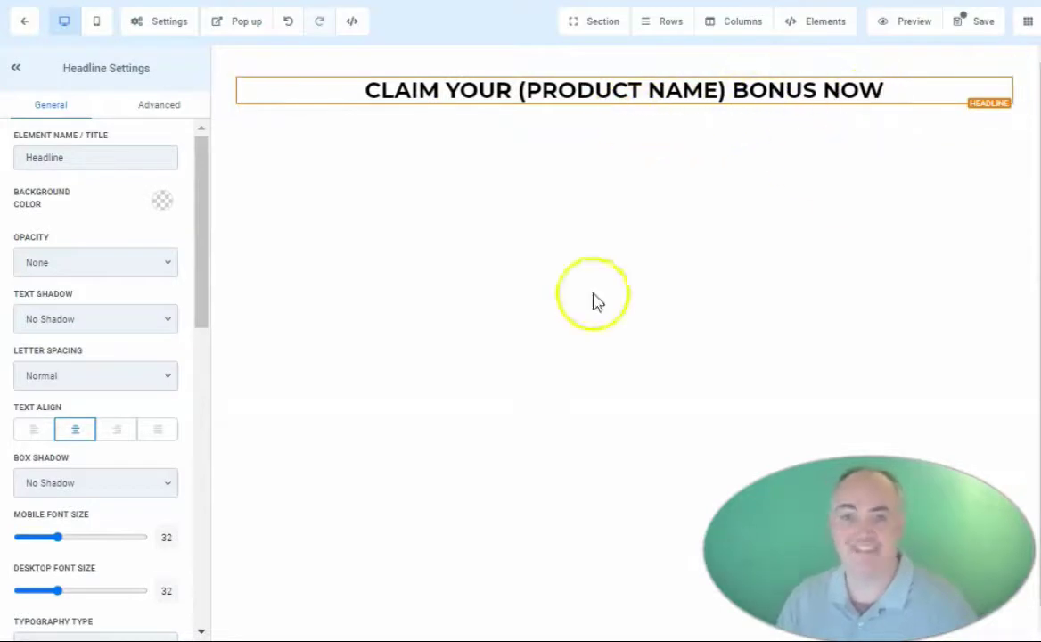
Make the headline row background blue and its text white, then add a section below
{"action": "left_click", "coordinate": [275, 119]}
{"action": "scroll", "coordinate": [144, 318], "scroll_direction": "down", "scroll_amount": 3}
{"action": "left_click", "coordinate": [157, 394]}
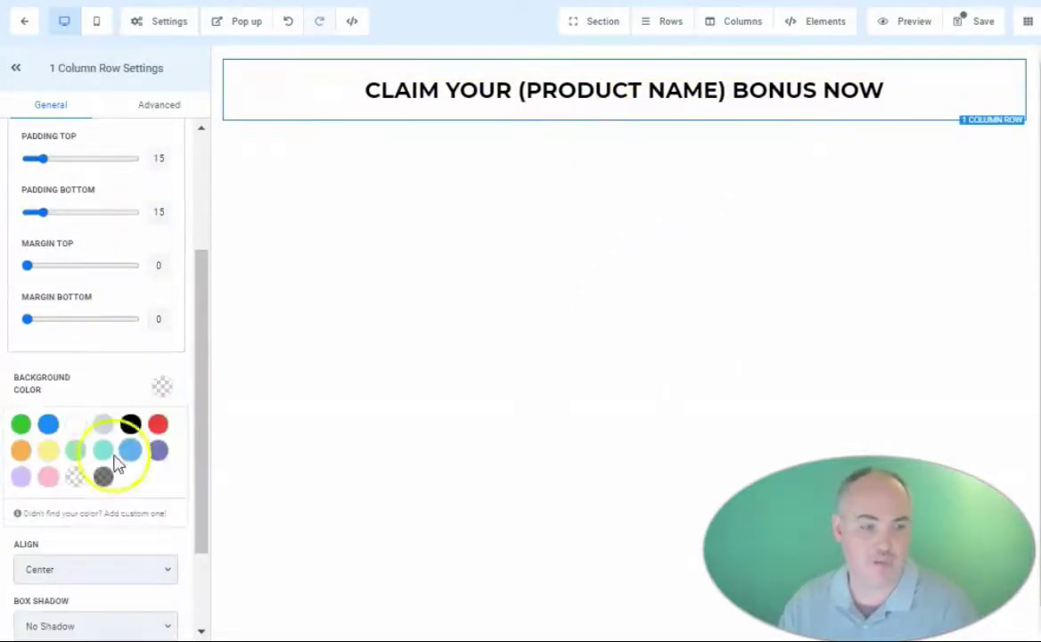
{"action": "left_click", "coordinate": [49, 426]}
{"action": "left_click", "coordinate": [535, 91]}
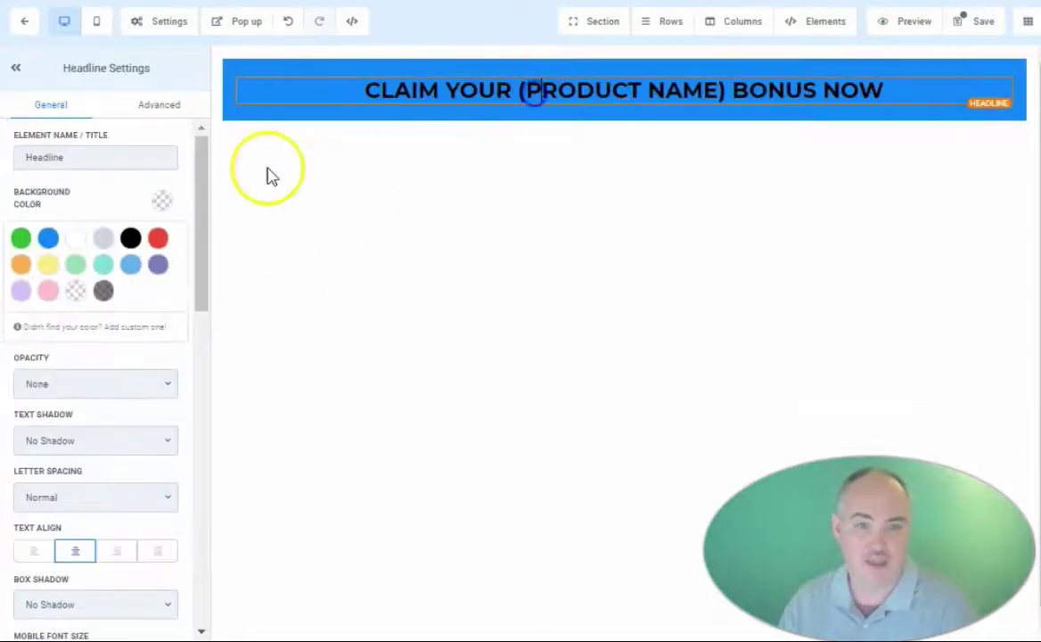
{"action": "scroll", "coordinate": [179, 301], "scroll_direction": "down", "scroll_amount": 5}
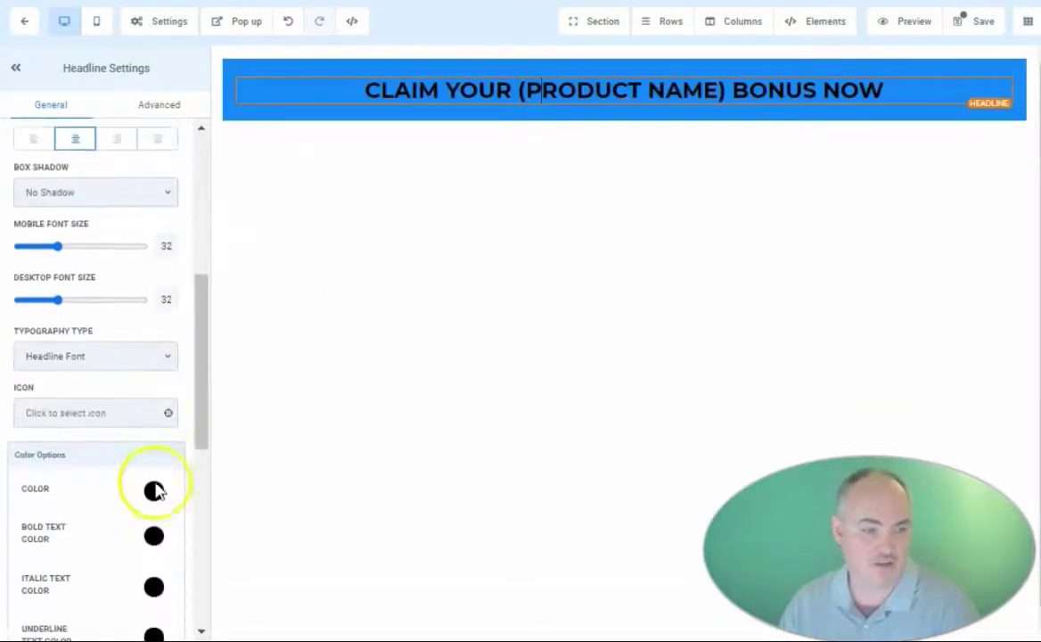
{"action": "left_click", "coordinate": [153, 537]}
{"action": "left_click", "coordinate": [84, 573]}
{"action": "left_click", "coordinate": [655, 212]}
Add a one-column row holding the '17 Part Onboarding For Success' form
{"action": "left_click", "coordinate": [624, 181]}
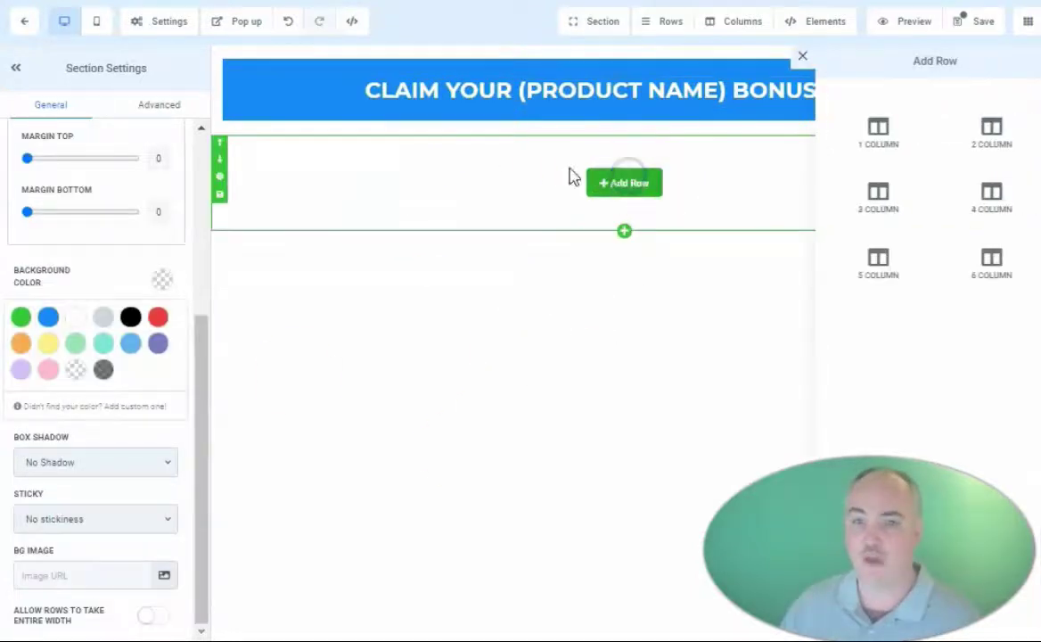
{"action": "left_click", "coordinate": [879, 132]}
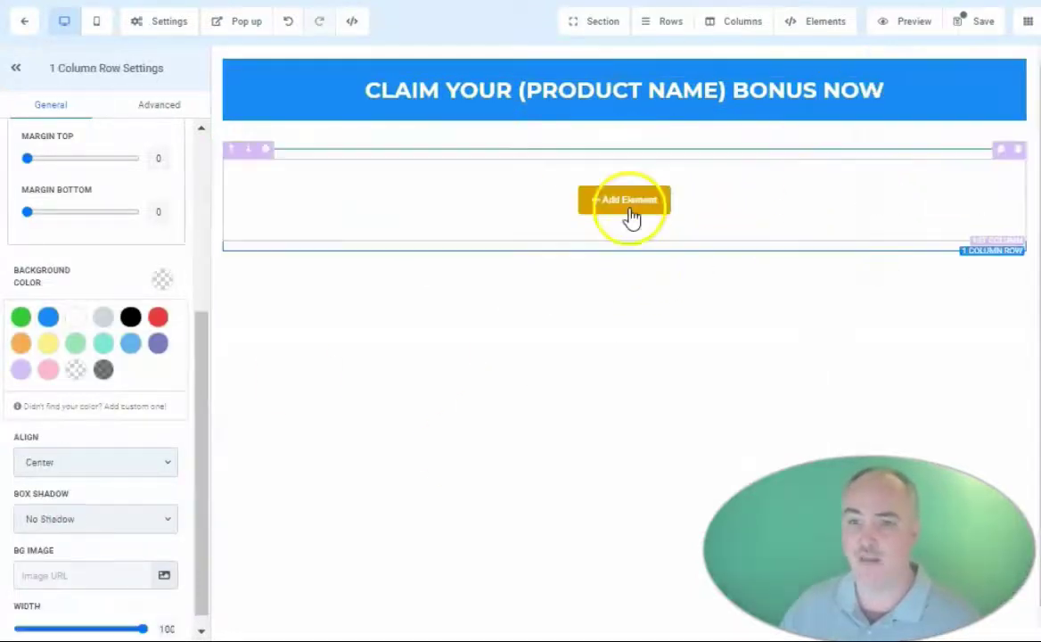
{"action": "left_click", "coordinate": [628, 201]}
{"action": "scroll", "coordinate": [906, 233], "scroll_direction": "down", "scroll_amount": 2}
{"action": "scroll", "coordinate": [923, 131], "scroll_direction": "down", "scroll_amount": 1}
{"action": "scroll", "coordinate": [924, 131], "scroll_direction": "up", "scroll_amount": 1}
{"action": "left_click", "coordinate": [893, 207]}
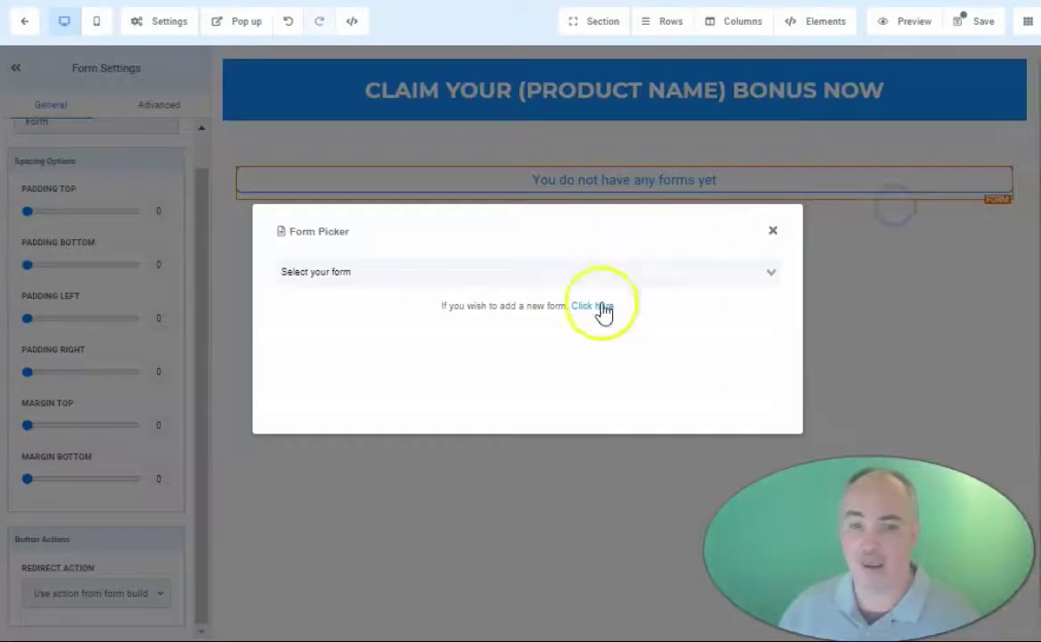
{"action": "left_click", "coordinate": [526, 277]}
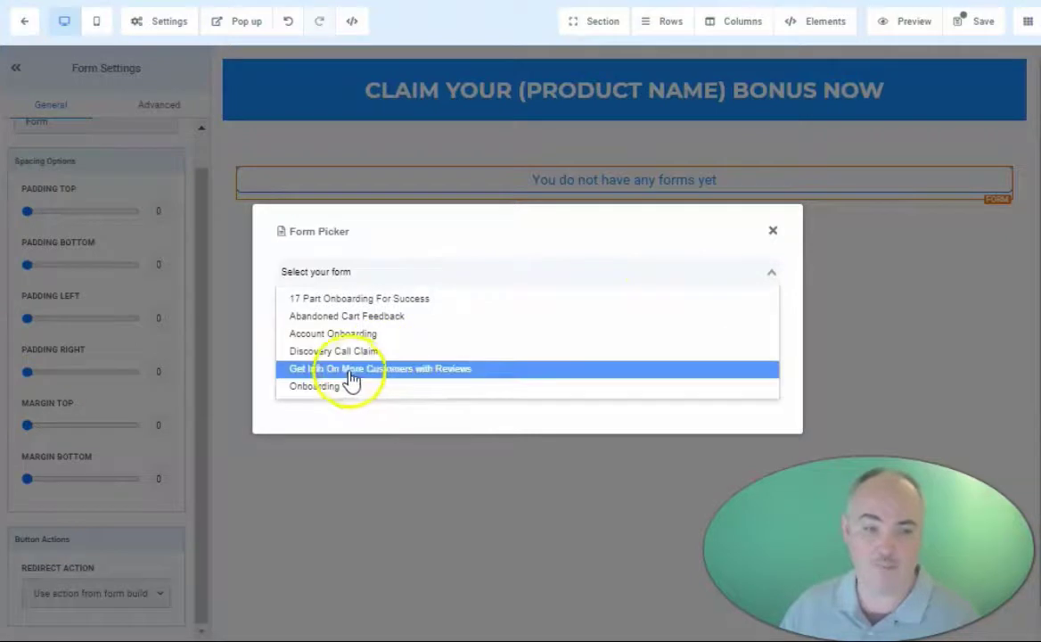
{"action": "left_click", "coordinate": [357, 298]}
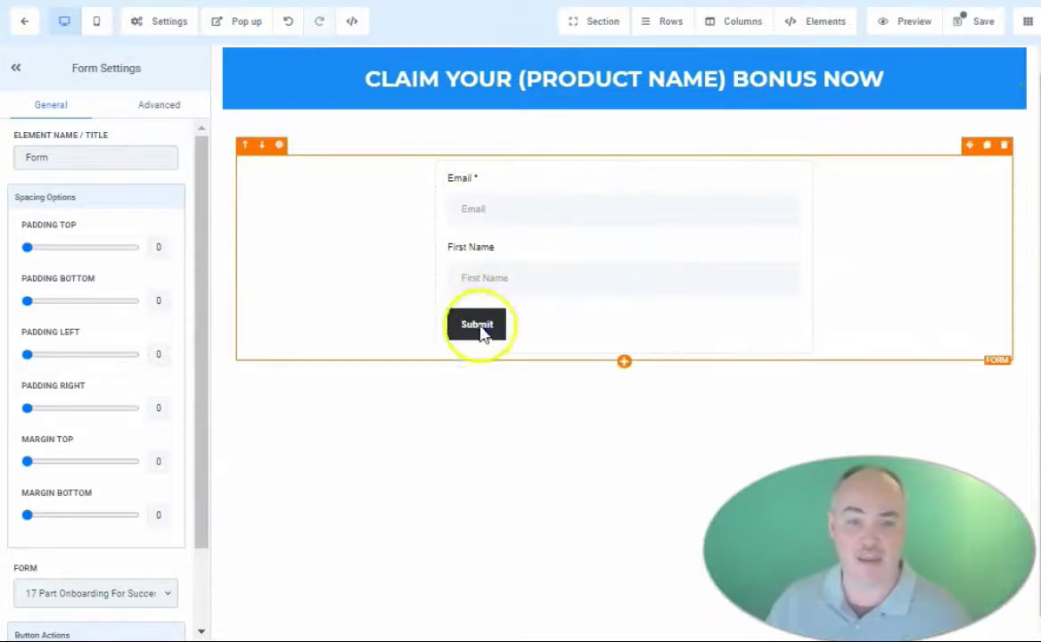
Set the form's redirect action to Go to Next Step and save the page
{"action": "scroll", "coordinate": [182, 313], "scroll_direction": "down", "scroll_amount": 2}
{"action": "left_click", "coordinate": [108, 595]}
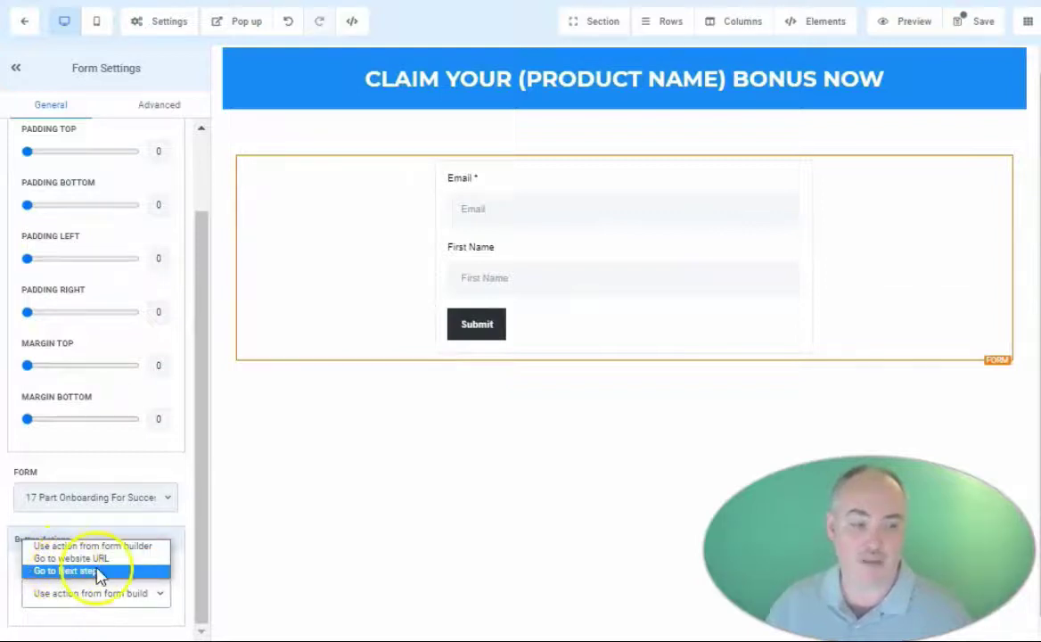
{"action": "left_click", "coordinate": [51, 559]}
{"action": "scroll", "coordinate": [51, 565], "scroll_direction": "down", "scroll_amount": 2}
{"action": "left_click", "coordinate": [88, 569]}
{"action": "left_click", "coordinate": [96, 507]}
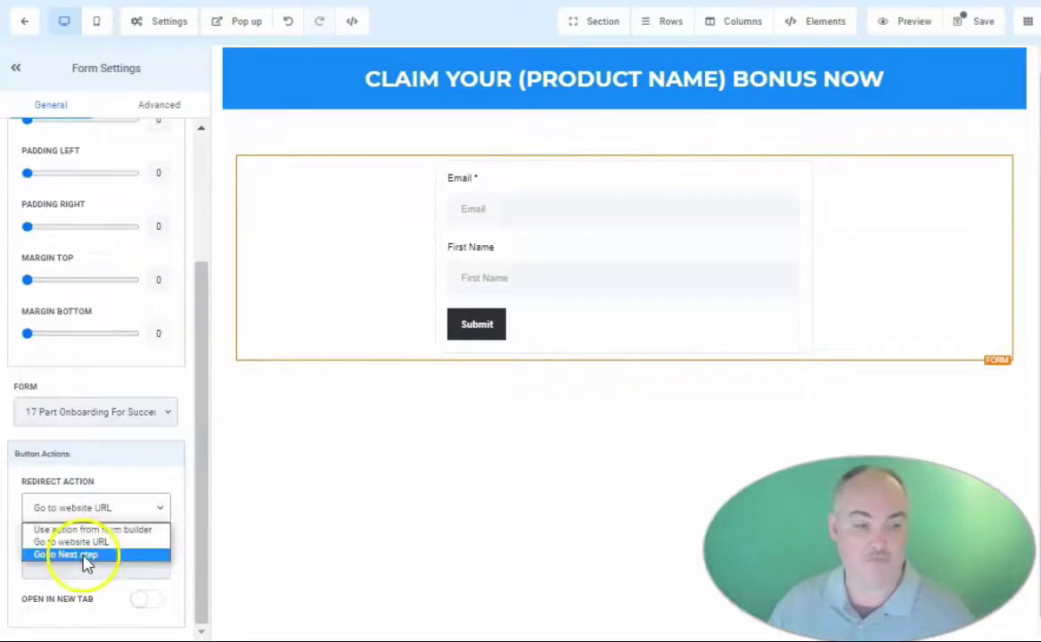
{"action": "left_click", "coordinate": [86, 556]}
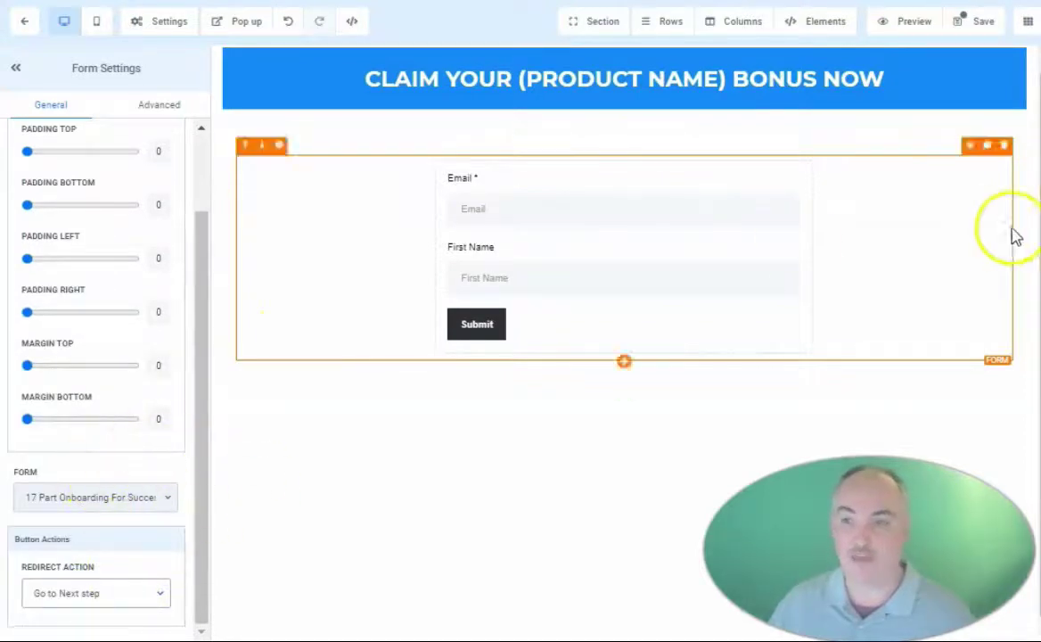
{"action": "left_click", "coordinate": [980, 22]}
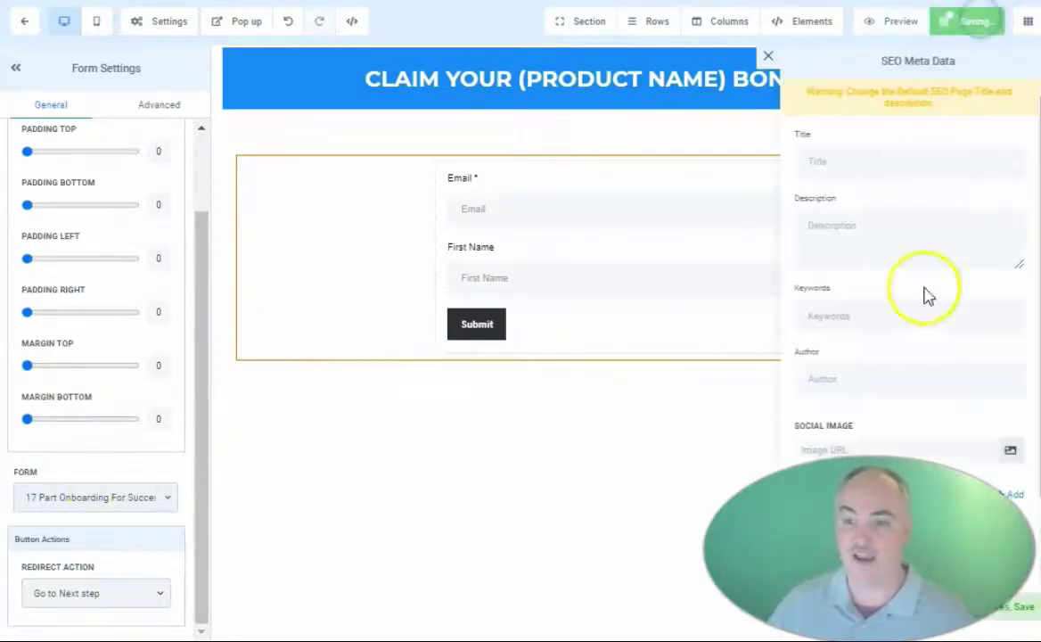
Give the page the SEO title 'bonus page optin' and save it
{"action": "left_click", "coordinate": [853, 164]}
{"action": "type", "text": "bonus page optin"}
{"action": "left_click", "coordinate": [1017, 608]}
Leave the editor and reopen the Affiliate Bonus Form funnel from the Funnels list
{"action": "left_click", "coordinate": [24, 30]}
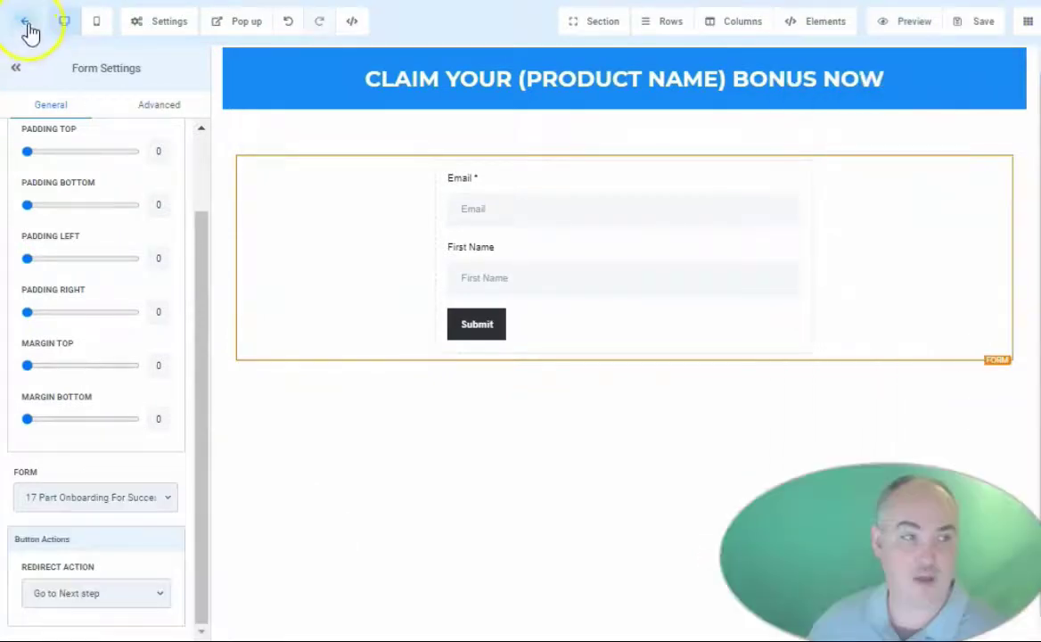
{"action": "left_click", "coordinate": [25, 23]}
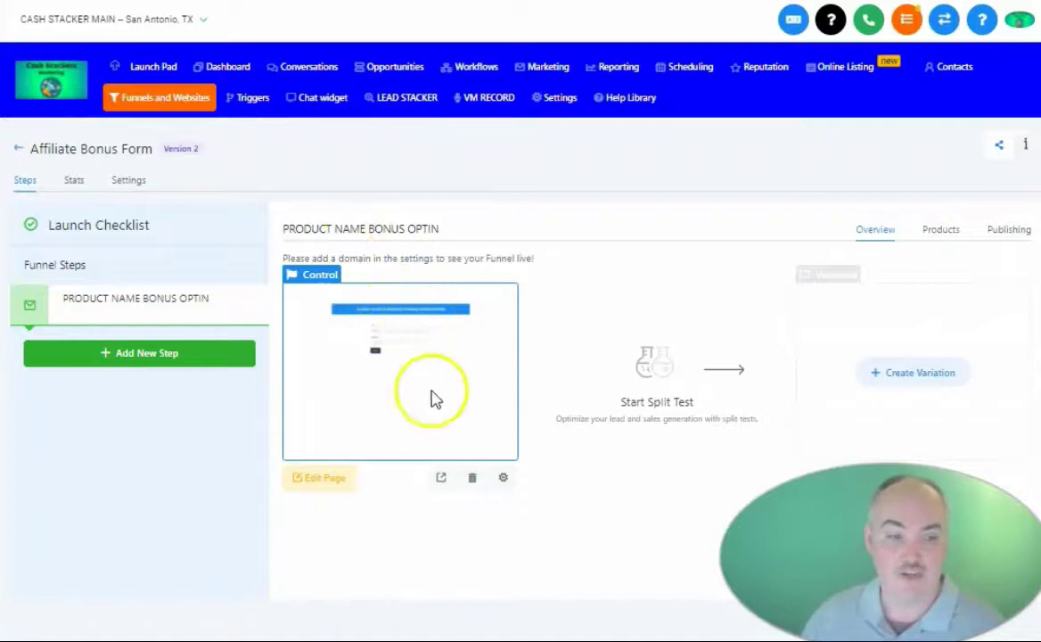
{"action": "key", "text": "alt+Left"}
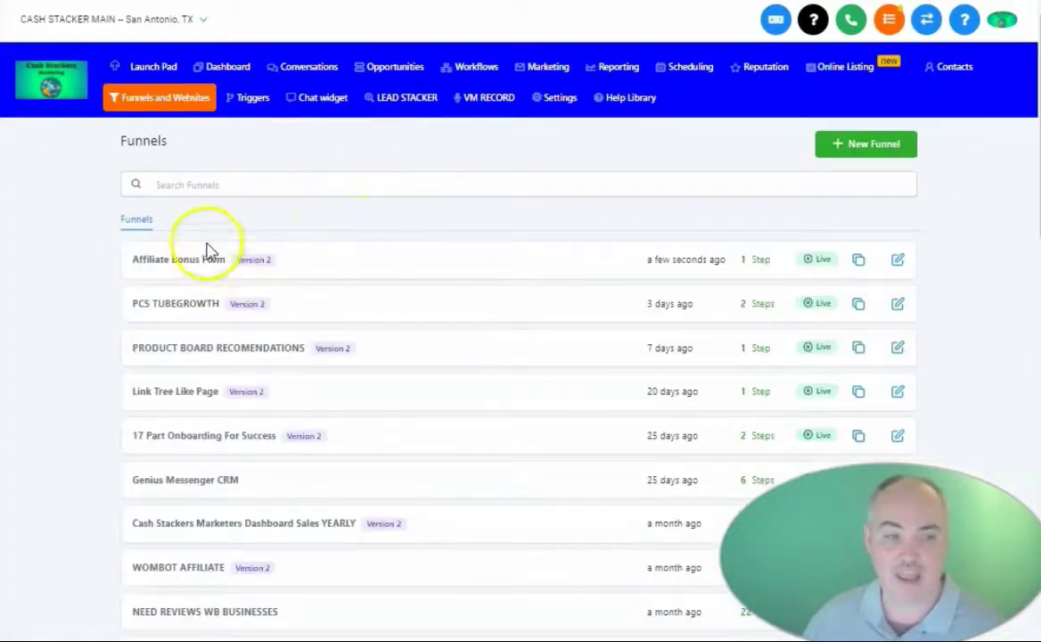
{"action": "left_click", "coordinate": [898, 261]}
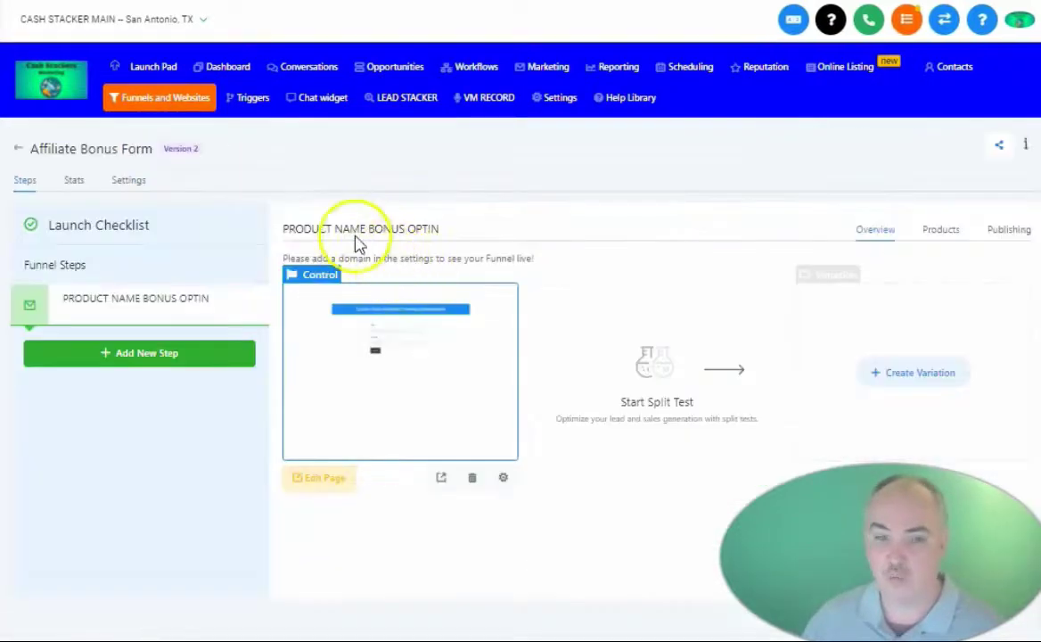